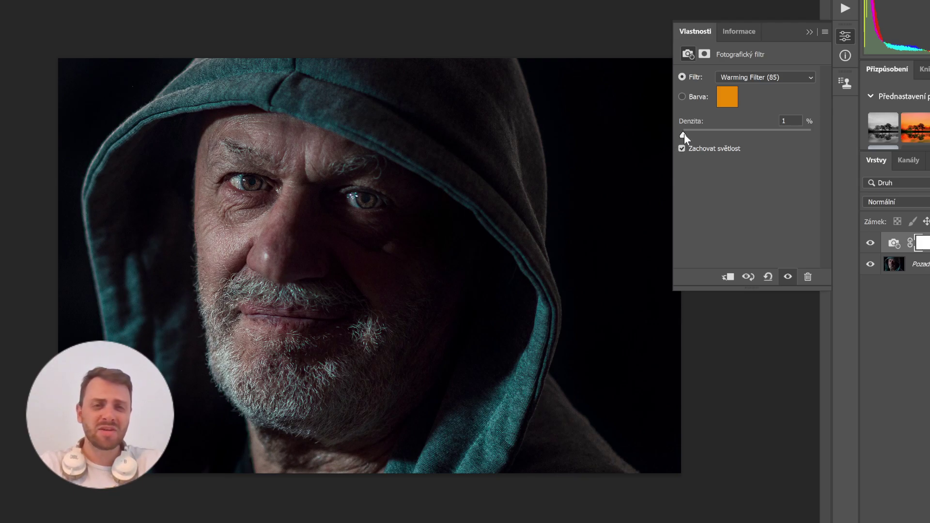
Try Warming Filter (85) at 17% density and Cooling Filter (80) at 1% density on the hooded man's portrait.
{"action": "left_click_drag", "start_coordinate": [684, 135], "coordinate": [706, 141]}
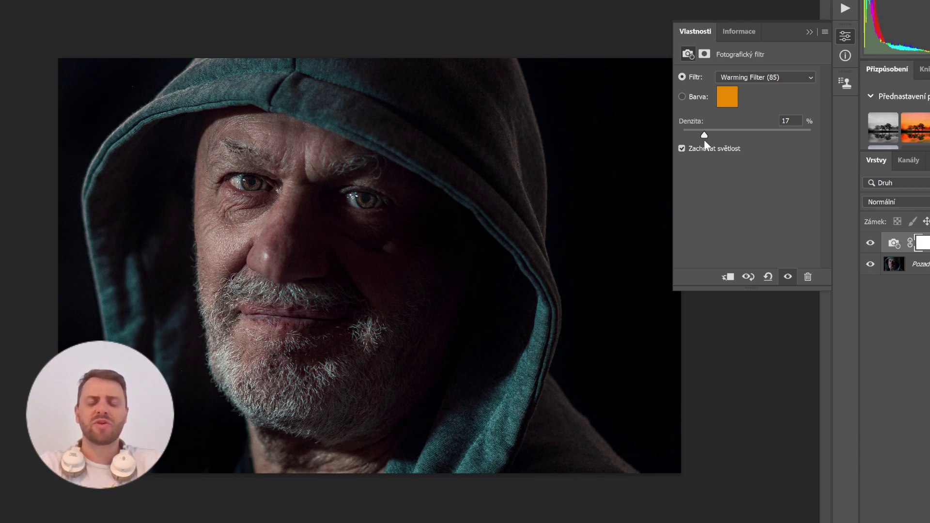
{"action": "left_click", "coordinate": [807, 143]}
{"action": "left_click_drag", "start_coordinate": [807, 148], "coordinate": [613, 150]}
{"action": "left_click", "coordinate": [767, 80]}
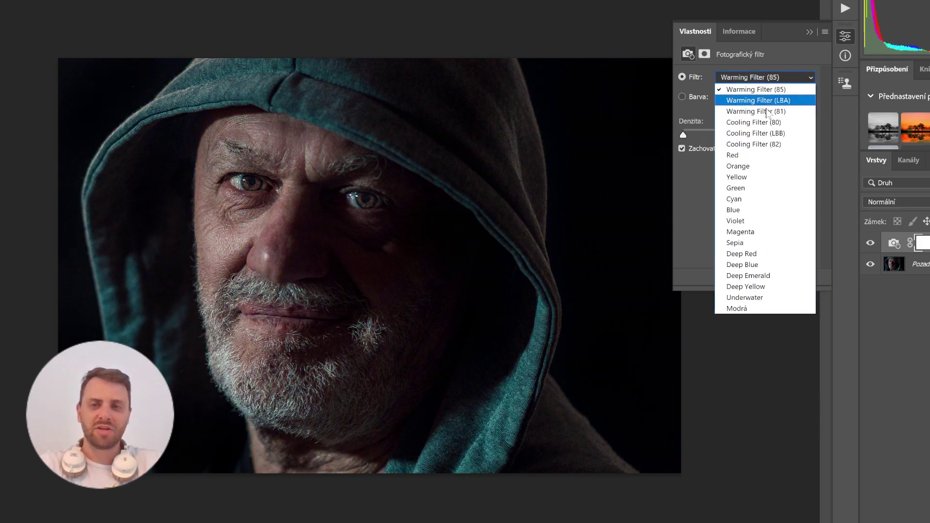
{"action": "left_click", "coordinate": [771, 127]}
{"action": "left_click_drag", "start_coordinate": [705, 136], "coordinate": [678, 138]}
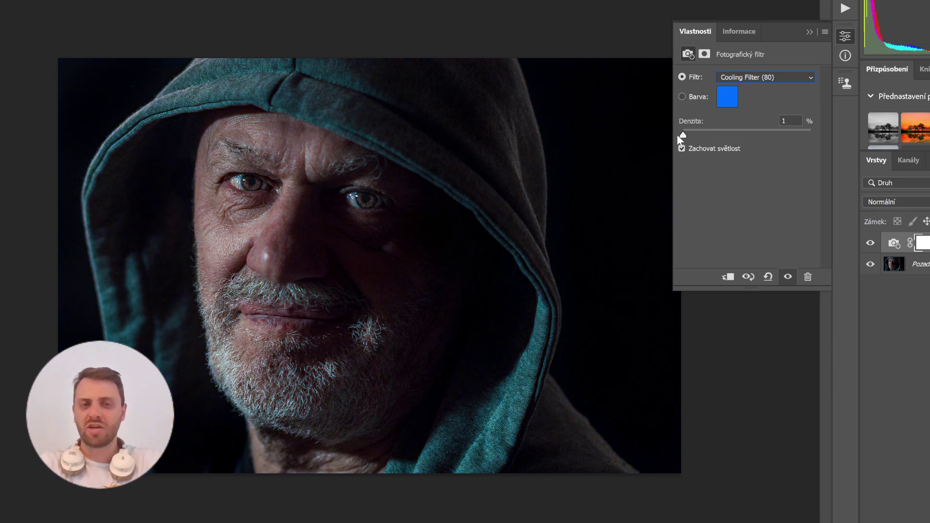
Change the photo filter to Warming Filter (LBA) with a density of 15% and collapse its properties.
{"action": "left_click", "coordinate": [754, 80]}
{"action": "left_click", "coordinate": [762, 100]}
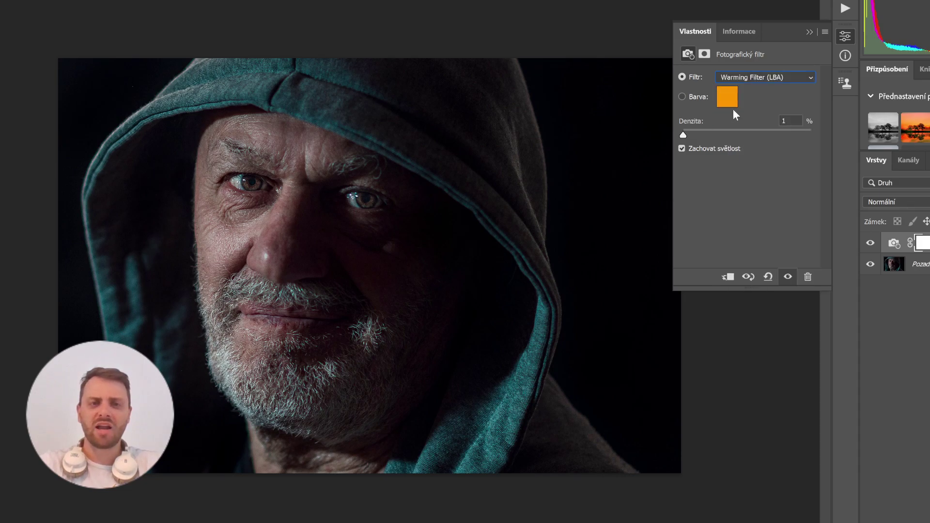
{"action": "left_click_drag", "start_coordinate": [686, 134], "coordinate": [695, 135]}
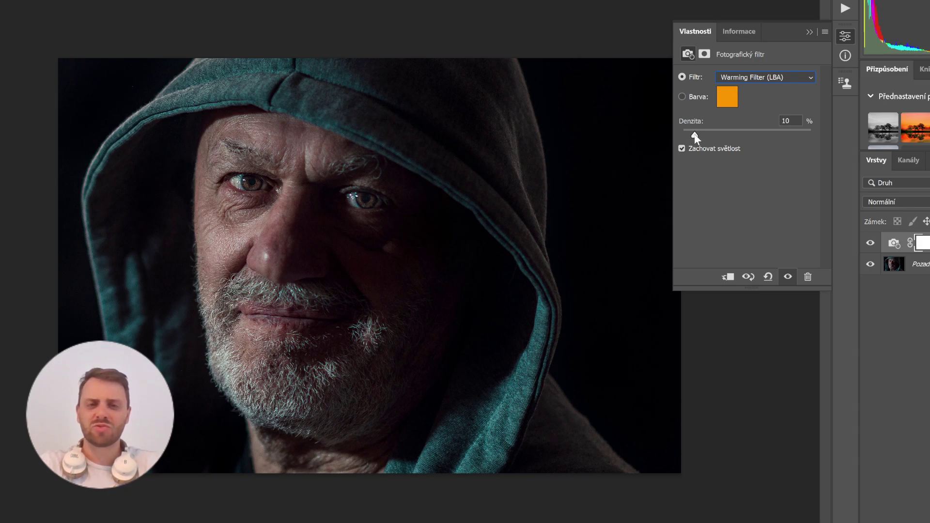
{"action": "left_click_drag", "start_coordinate": [695, 135], "coordinate": [702, 136]}
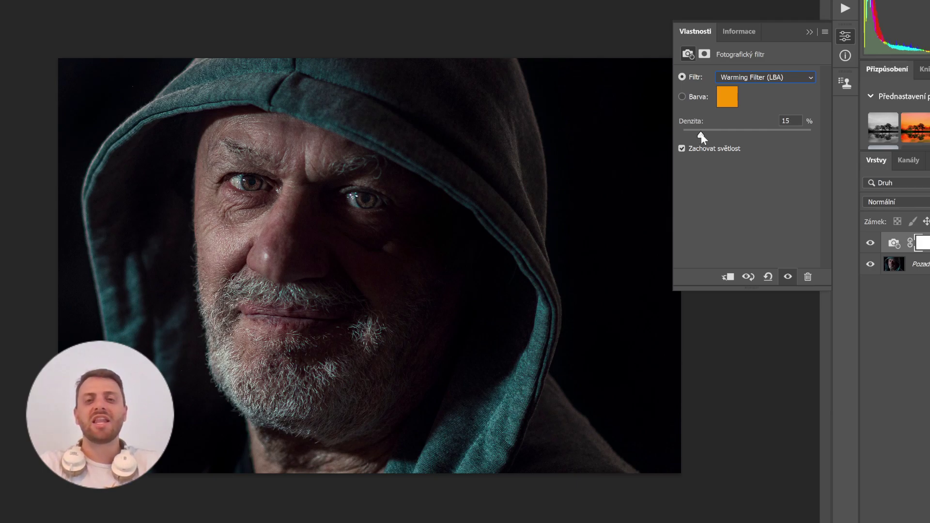
{"action": "left_click", "coordinate": [810, 32]}
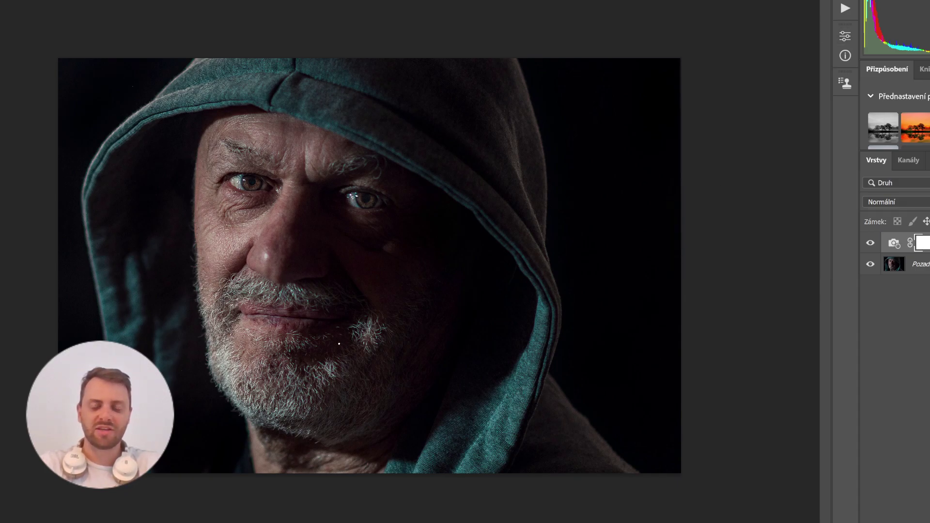
Check the filtered beard up close and close SV.jpg without saving the changes.
{"action": "scroll", "coordinate": [340, 344], "scroll_direction": "up", "scroll_amount": 5}
{"action": "left_click_drag", "start_coordinate": [337, 343], "coordinate": [412, 230]}
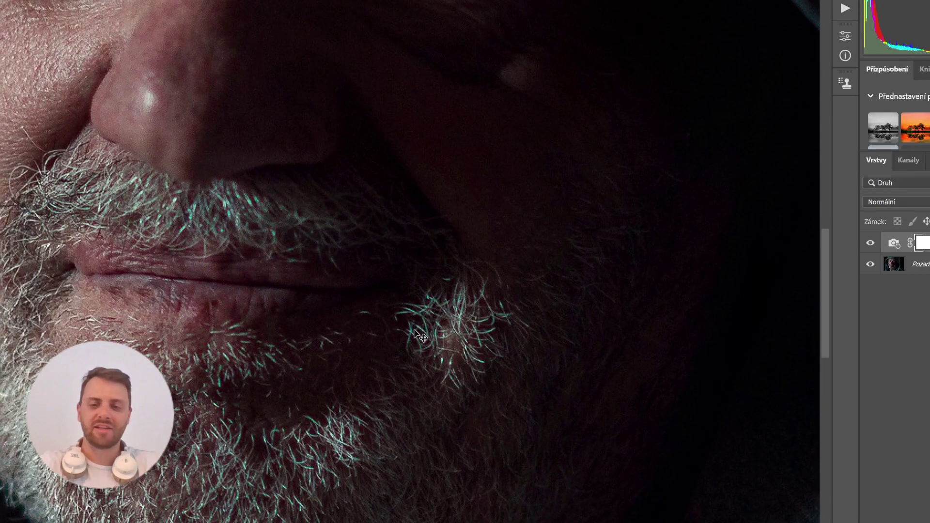
{"action": "scroll", "coordinate": [414, 334], "scroll_direction": "down", "scroll_amount": 5}
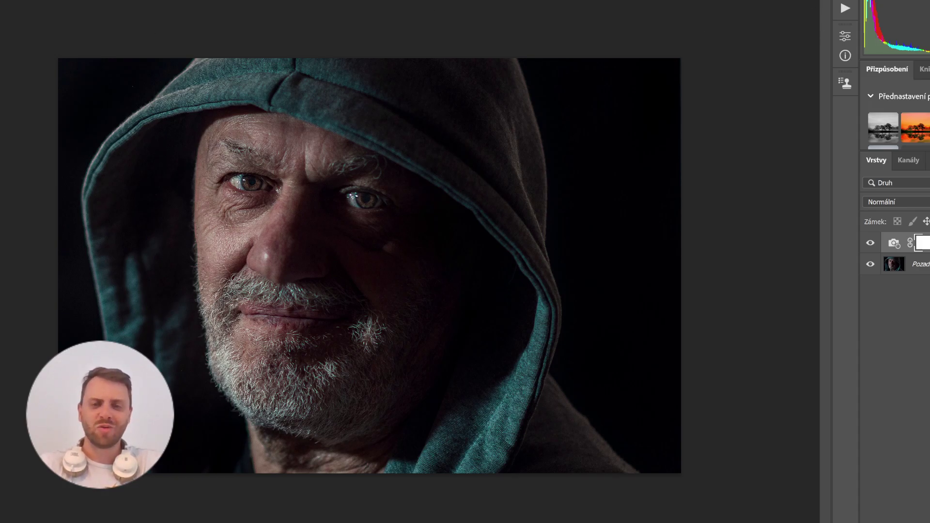
{"action": "key", "text": "ctrl+w"}
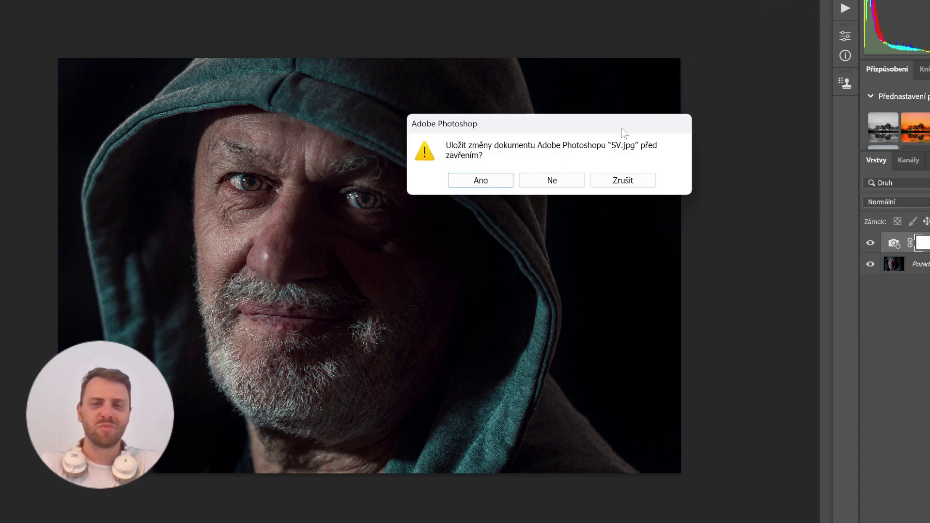
{"action": "left_click", "coordinate": [556, 182]}
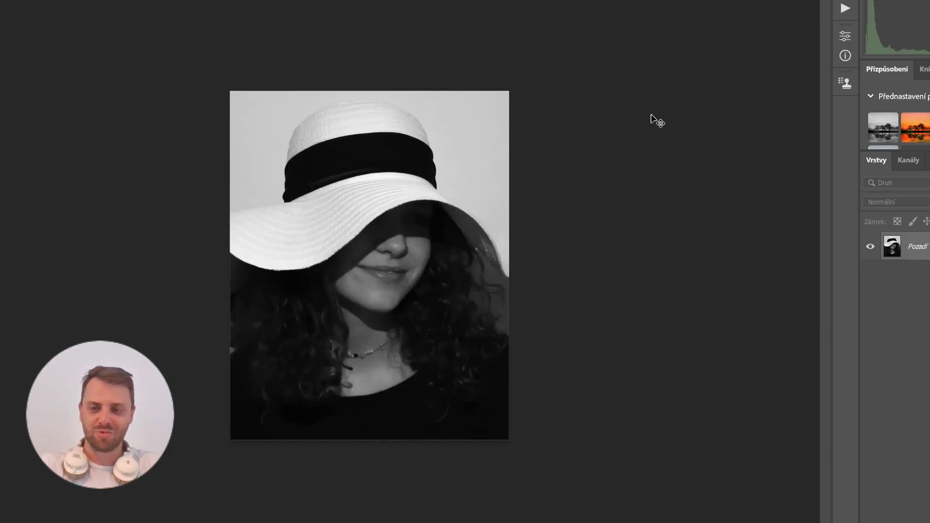
Examine the shadowed face of the woman in the hat, both in close-up and as a whole picture.
{"action": "key", "text": "ctrl+plus"}
{"action": "key", "text": "ctrl+minus"}
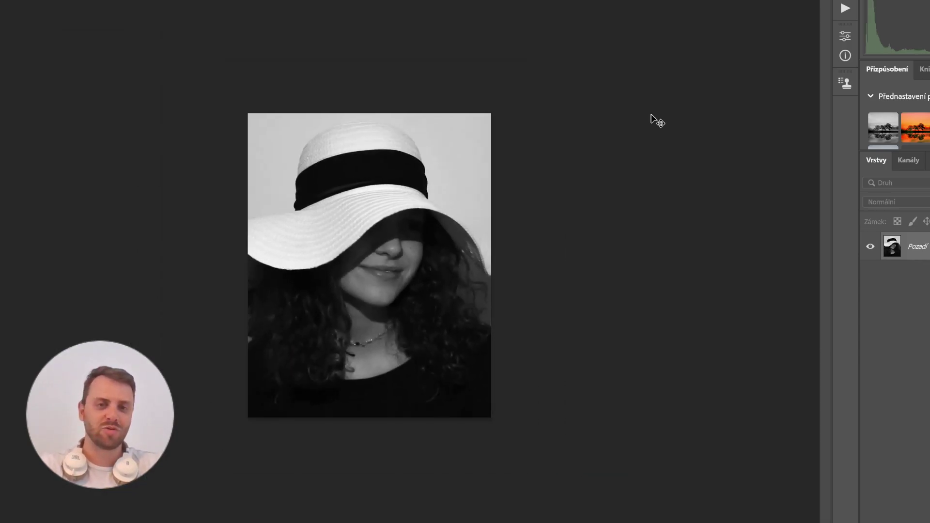
{"action": "key", "text": "ctrl+plus"}
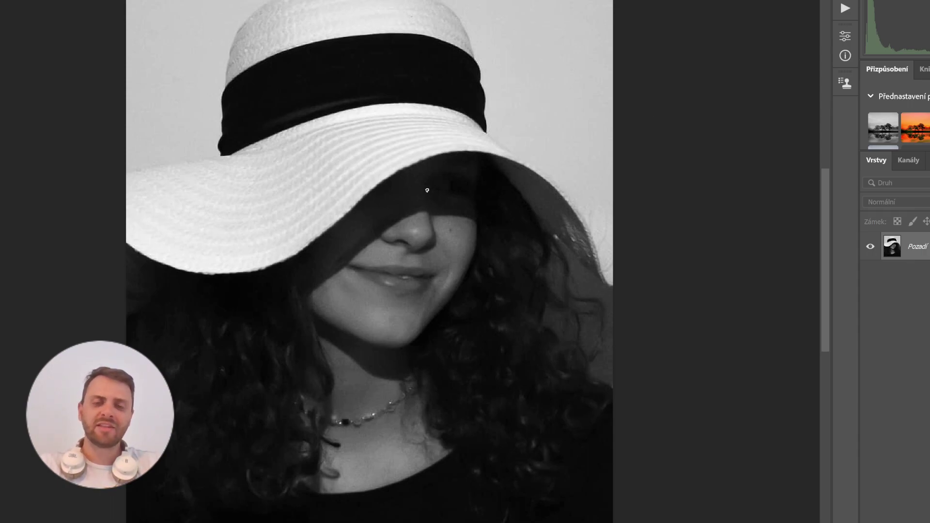
{"action": "key", "text": "ctrl+minus"}
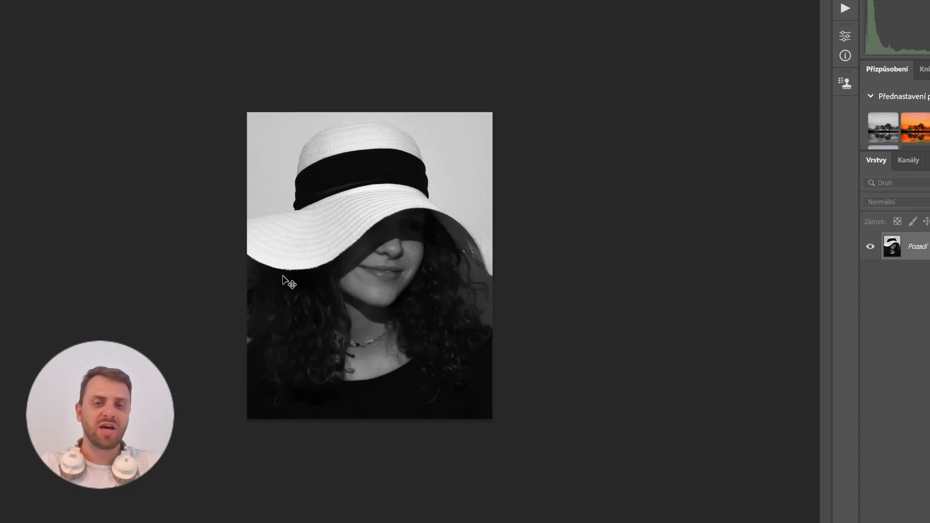
{"action": "scroll", "coordinate": [284, 278], "scroll_direction": "up", "scroll_amount": 2}
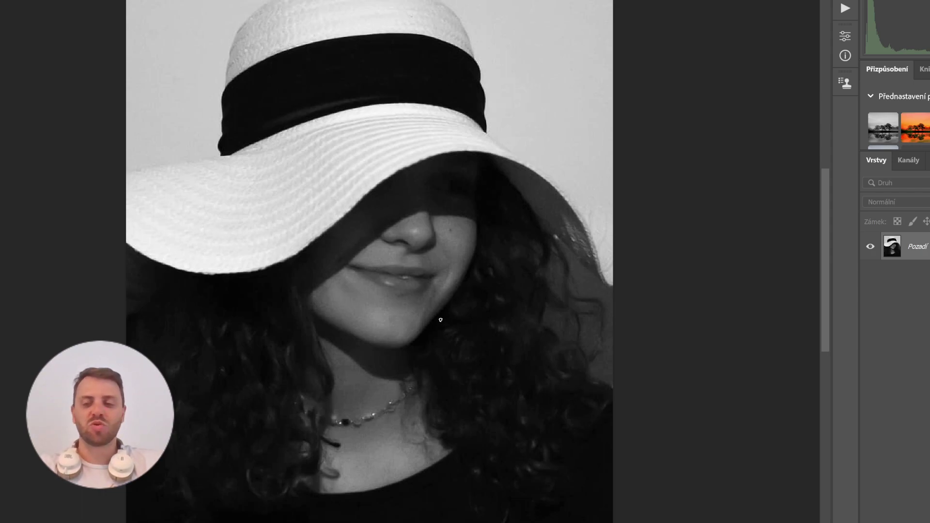
{"action": "key", "text": "ctrl+minus"}
{"action": "key", "text": "ctrl+minus"}
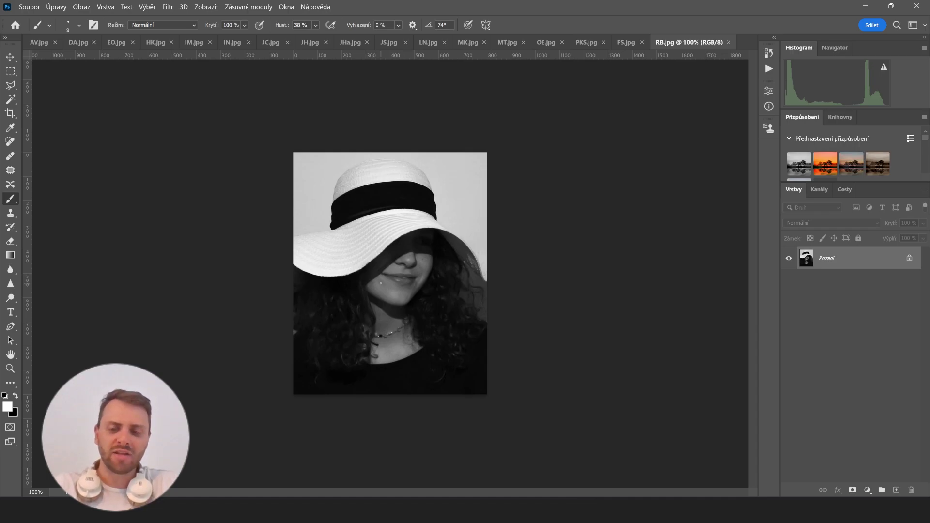
Brush a circle around the mouth corner and two curved shadow lines across the woman's face, and undo all three strokes.
{"action": "scroll", "coordinate": [381, 283], "scroll_direction": "up", "scroll_amount": 3}
{"action": "mouse_move", "coordinate": [338, 264]}
{"action": "left_mouse_down"}
{"action": "mouse_move", "coordinate": [369, 262]}
{"action": "mouse_move", "coordinate": [361, 243]}
{"action": "left_mouse_up"}
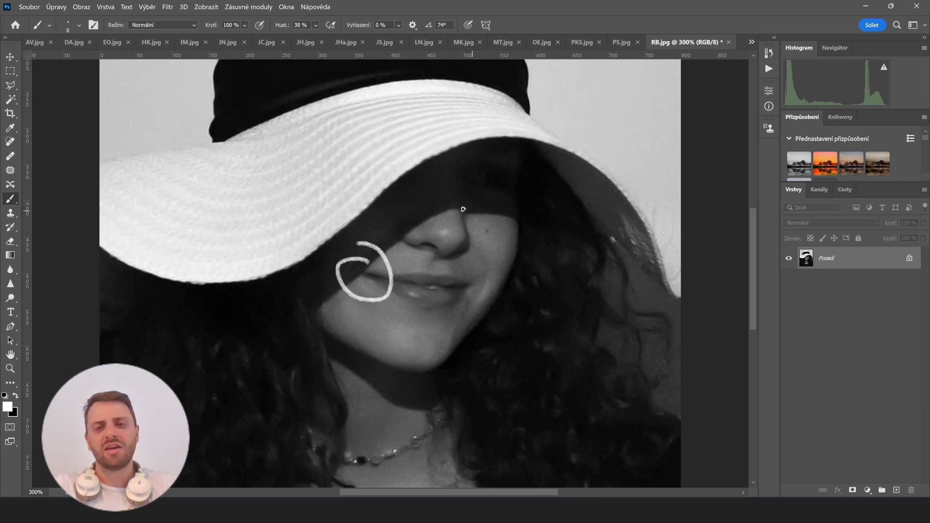
{"action": "mouse_move", "coordinate": [321, 236]}
{"action": "left_mouse_down"}
{"action": "mouse_move", "coordinate": [414, 183]}
{"action": "mouse_move", "coordinate": [458, 179]}
{"action": "mouse_move", "coordinate": [501, 194]}
{"action": "mouse_move", "coordinate": [572, 200]}
{"action": "left_mouse_up"}
{"action": "mouse_move", "coordinate": [332, 287]}
{"action": "left_mouse_down"}
{"action": "mouse_move", "coordinate": [398, 244]}
{"action": "mouse_move", "coordinate": [443, 238]}
{"action": "mouse_move", "coordinate": [509, 247]}
{"action": "mouse_move", "coordinate": [551, 231]}
{"action": "left_mouse_up"}
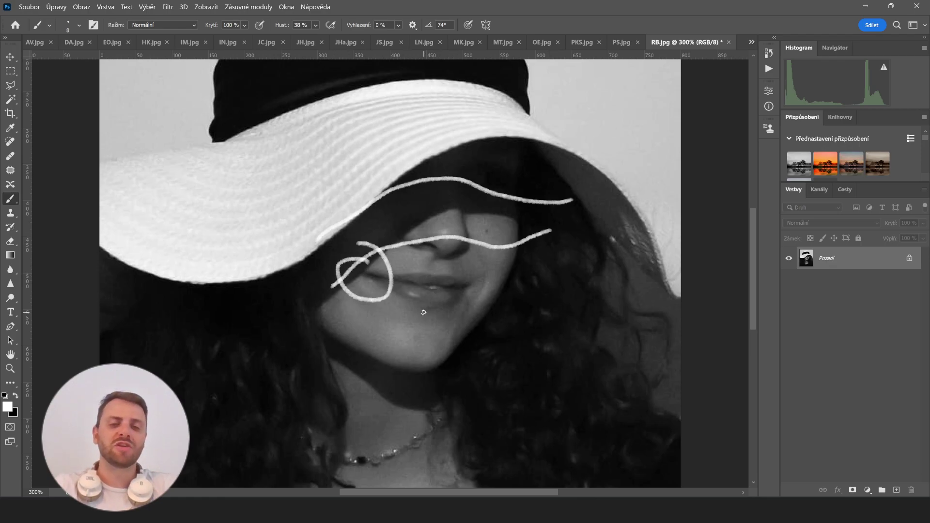
{"action": "key", "text": "ctrl+z"}
{"action": "key", "text": "ctrl+z"}
{"action": "key", "text": "ctrl+z"}
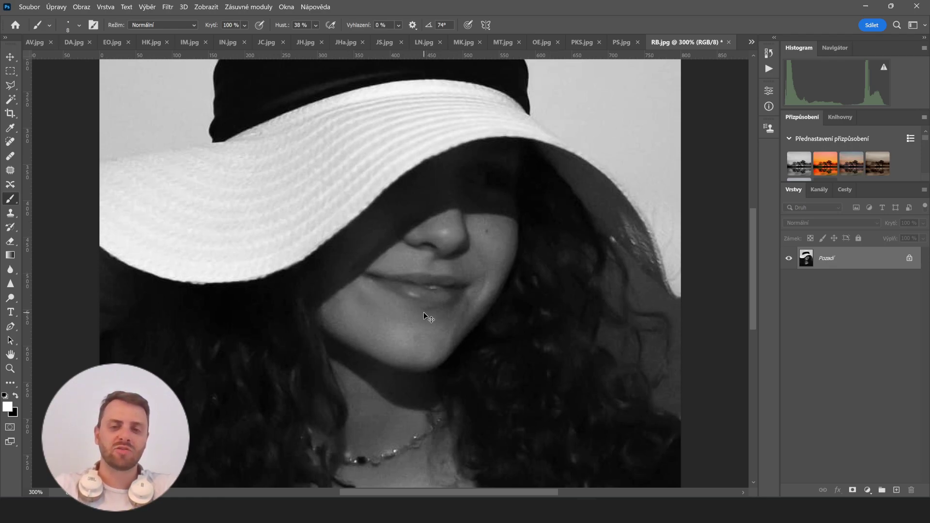
Review the whole RB.jpg portrait and close it without saving the changes.
{"action": "key", "text": "ctrl+minus"}
{"action": "key", "text": "ctrl+minus"}
{"action": "key", "text": "ctrl+plus"}
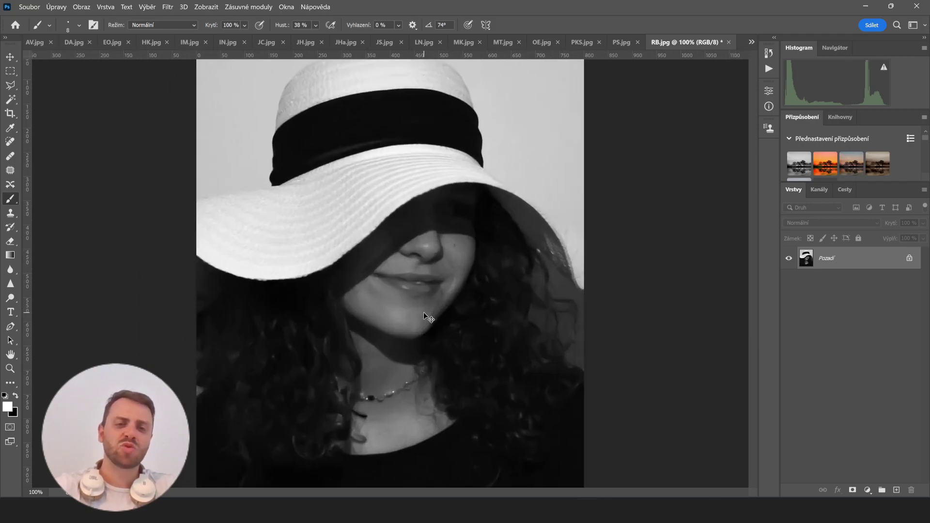
{"action": "key", "text": "ctrl+minus"}
{"action": "key", "text": "ctrl+plus"}
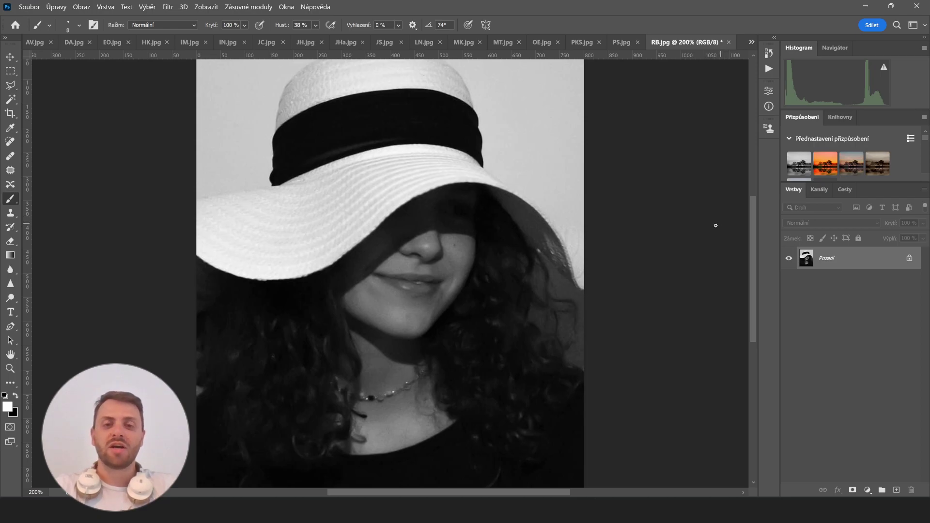
{"action": "left_click", "coordinate": [730, 43]}
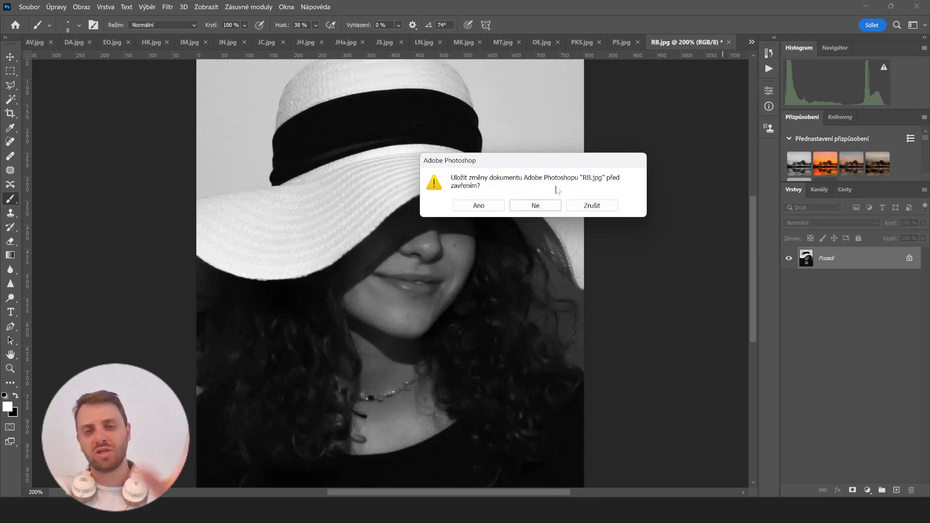
{"action": "left_click", "coordinate": [536, 206]}
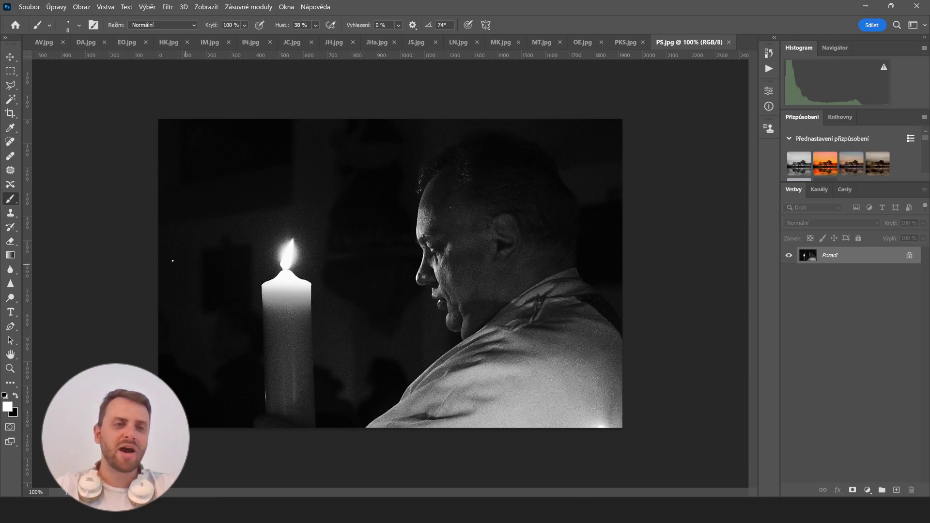
Crop PS.jpg around the candle and the front of the man's face, about 1053 px wide.
{"action": "left_click", "coordinate": [10, 113]}
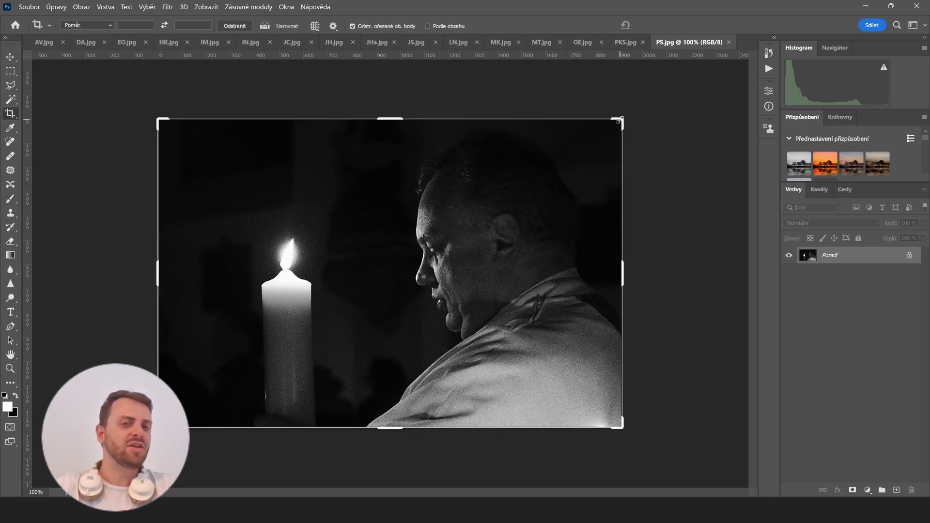
{"action": "left_click_drag", "start_coordinate": [619, 120], "coordinate": [549, 147]}
{"action": "left_click_drag", "start_coordinate": [231, 399], "coordinate": [260, 383]}
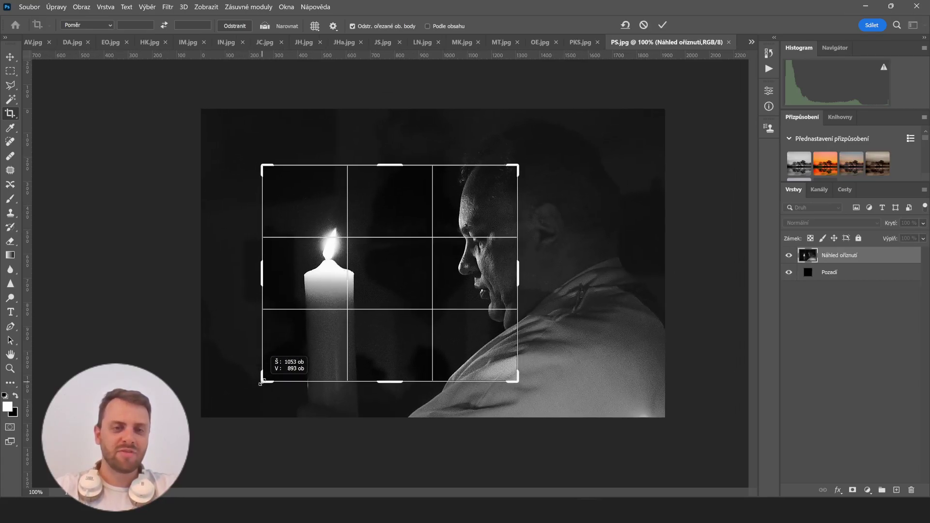
{"action": "left_click_drag", "start_coordinate": [402, 165], "coordinate": [400, 156]}
{"action": "key", "text": "Return"}
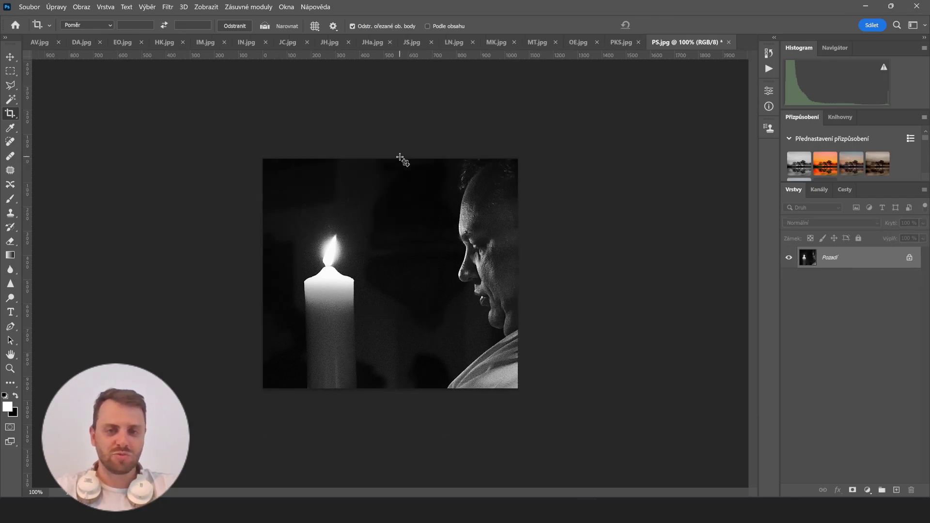
{"action": "key", "text": "ctrl+plus"}
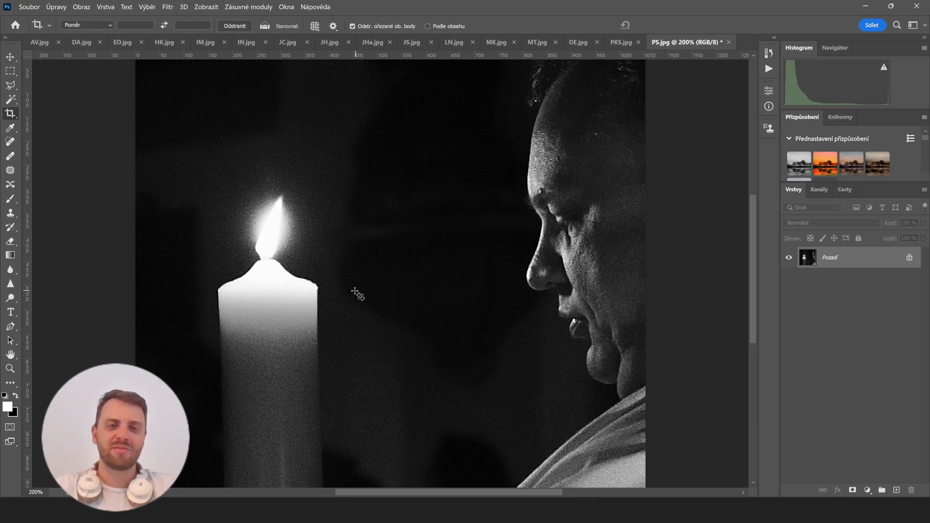
Undo the crop of the candle photo and close PS.jpg.
{"action": "key", "text": "ctrl+minus"}
{"action": "key", "text": "ctrl+minus"}
{"action": "key", "text": "ctrl+minus"}
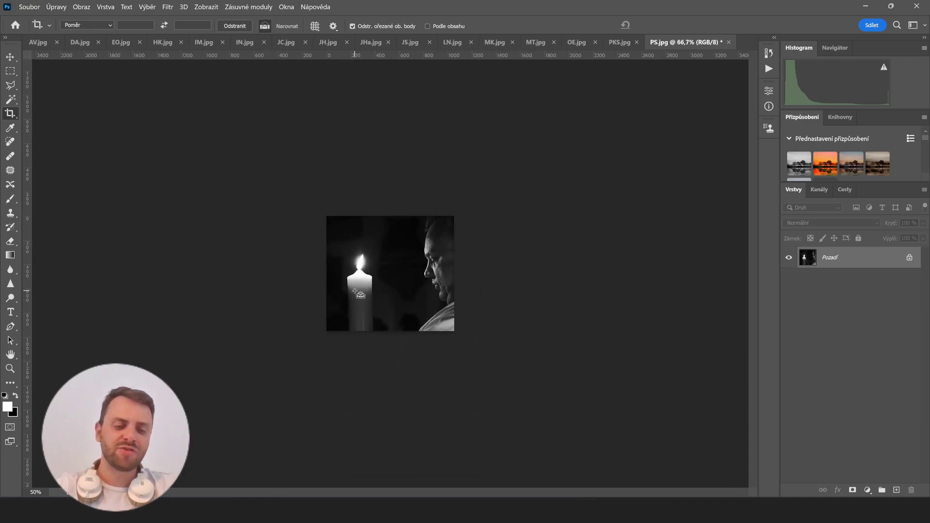
{"action": "key", "text": "ctrl+z"}
{"action": "key", "text": "ctrl+plus"}
{"action": "key", "text": "ctrl+plus"}
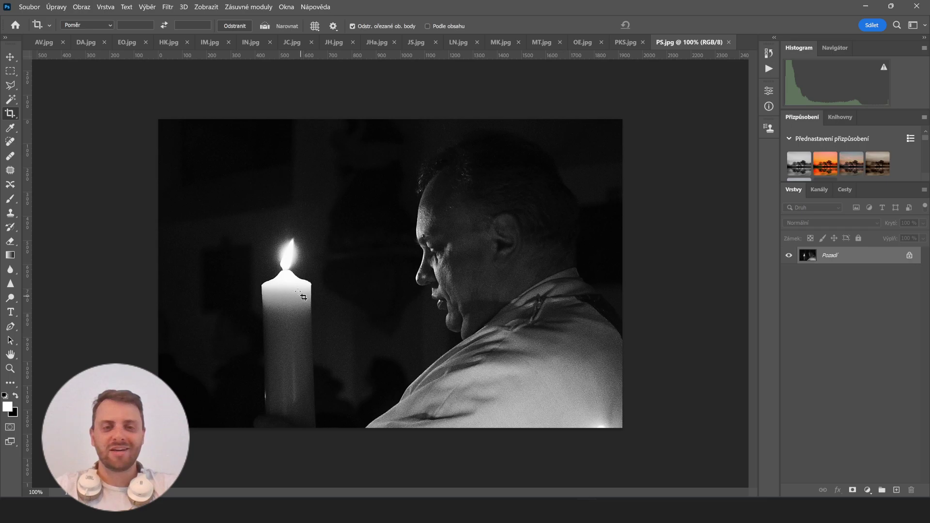
{"action": "left_click", "coordinate": [730, 42]}
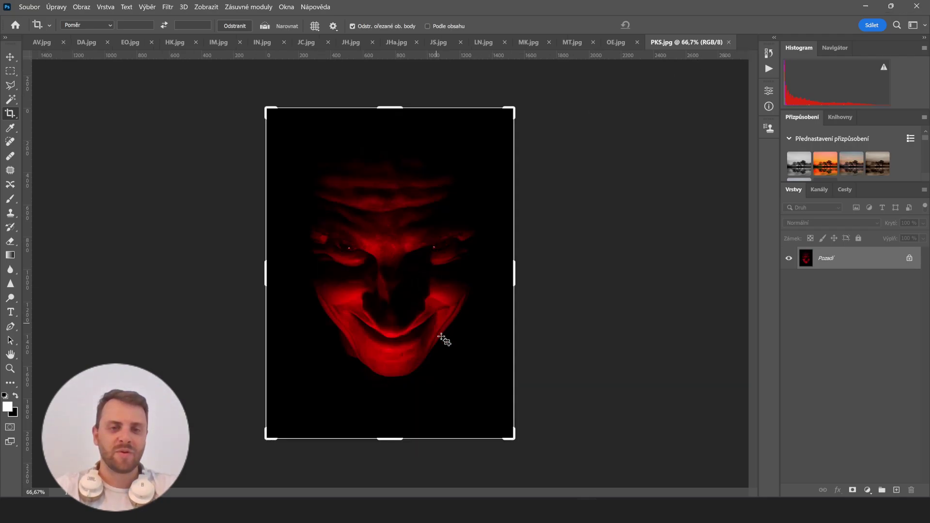
Dismiss the crop frame on the red-lit face portrait, view the picture and close PKS.jpg.
{"action": "key", "text": "Escape"}
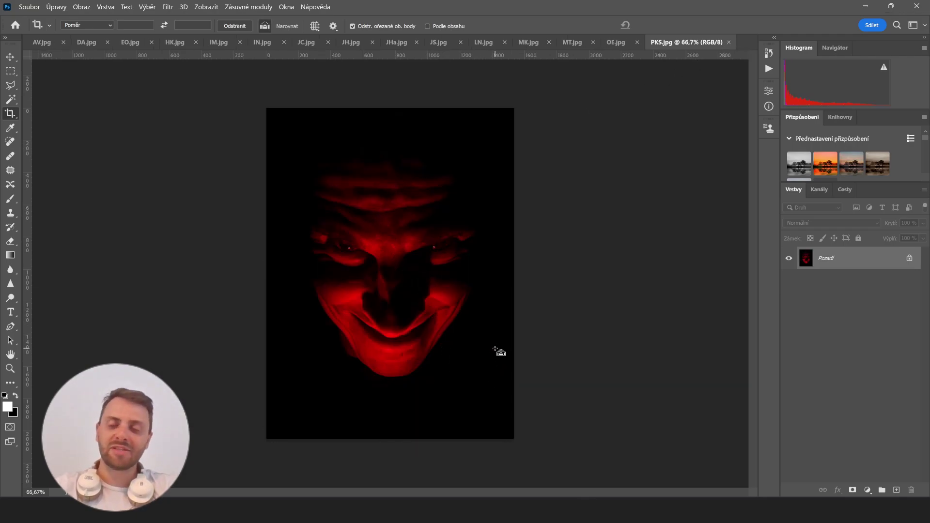
{"action": "key", "text": "ctrl+1"}
{"action": "key", "text": "ctrl+minus"}
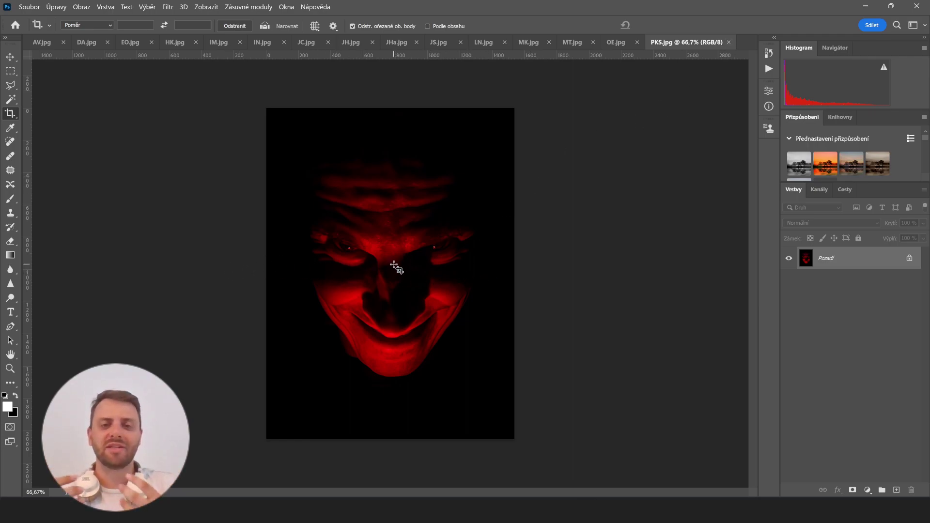
{"action": "left_click", "coordinate": [730, 42]}
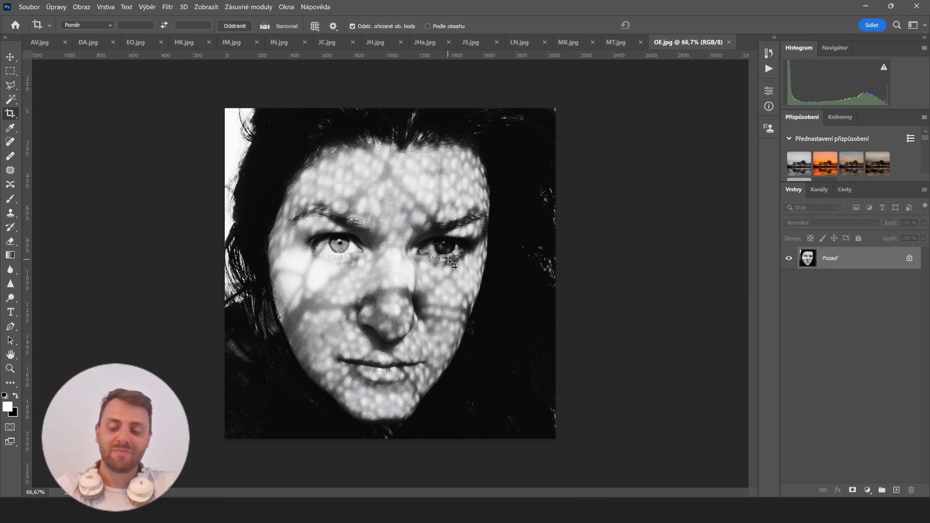
{"action": "key", "text": "ctrl+plus"}
{"action": "key", "text": "ctrl+minus"}
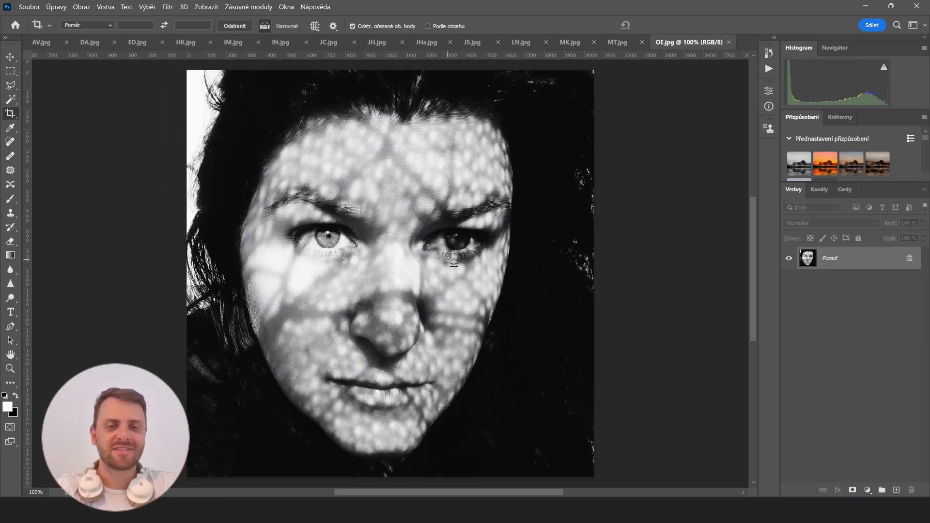
{"action": "key", "text": "ctrl+plus"}
{"action": "key", "text": "ctrl+minus"}
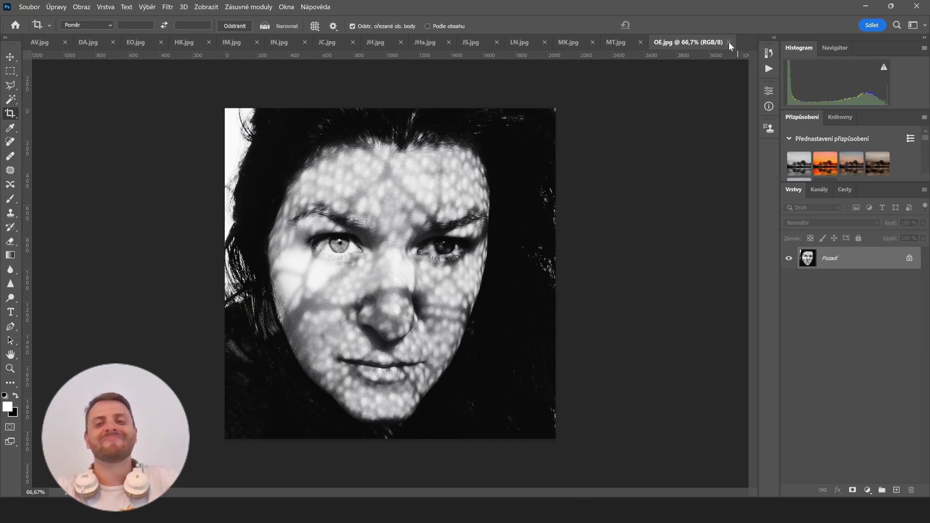
Close the portraits OE.jpg, MT.jpg and MK.jpg one after another, viewing each picture.
{"action": "left_click", "coordinate": [730, 43]}
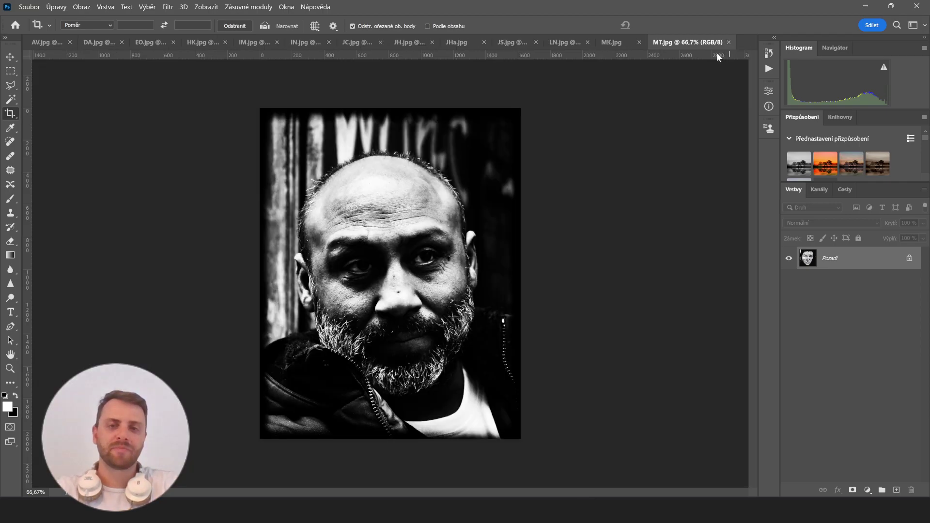
{"action": "key", "text": "Return"}
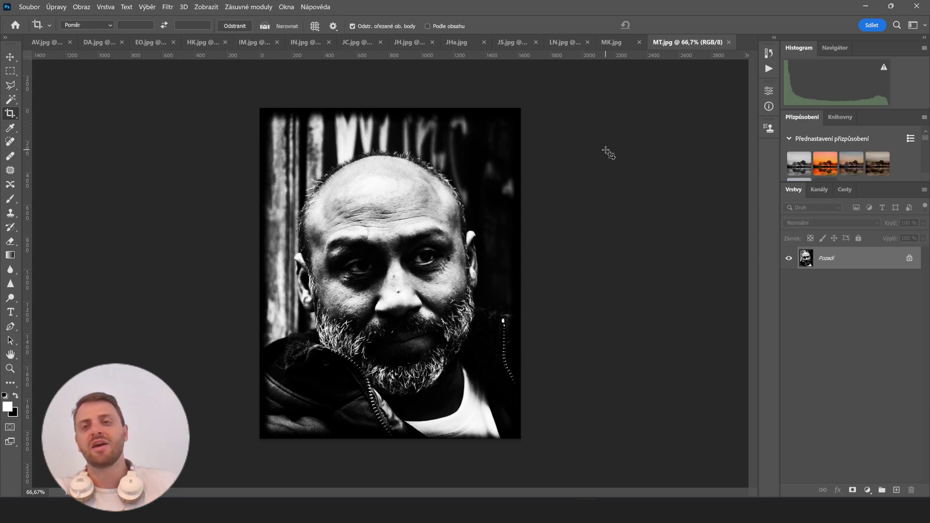
{"action": "left_click", "coordinate": [729, 42]}
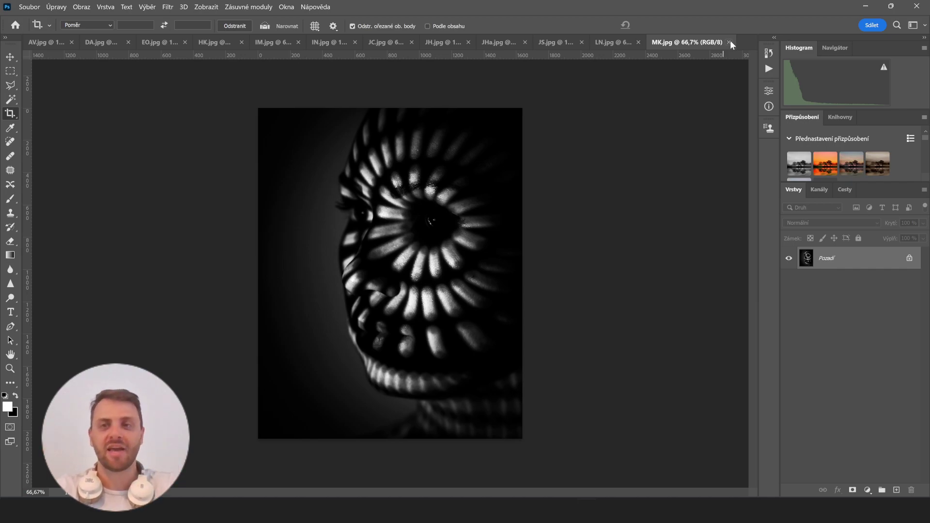
{"action": "left_click", "coordinate": [728, 43]}
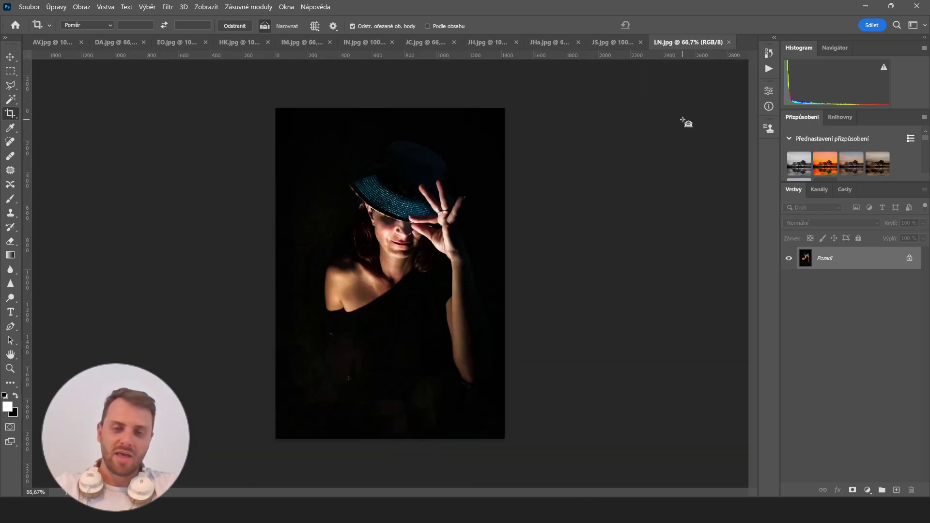
Outline the shaded eye under the hat brim in LN.jpg with a white brush stroke and undo it.
{"action": "key", "text": "ctrl+plus"}
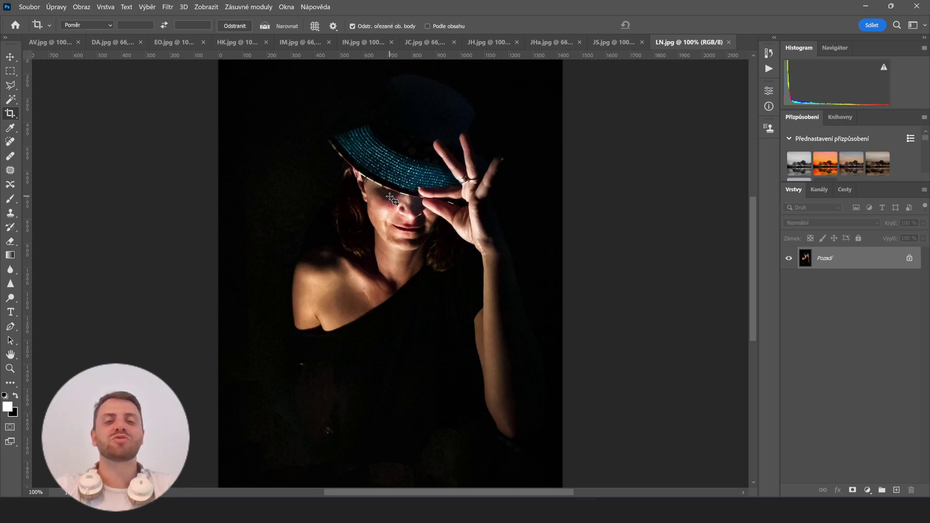
{"action": "key", "text": "b"}
{"action": "mouse_move", "coordinate": [371, 179]}
{"action": "left_mouse_down"}
{"action": "mouse_move", "coordinate": [390, 199]}
{"action": "mouse_move", "coordinate": [410, 186]}
{"action": "mouse_move", "coordinate": [377, 176]}
{"action": "left_mouse_up"}
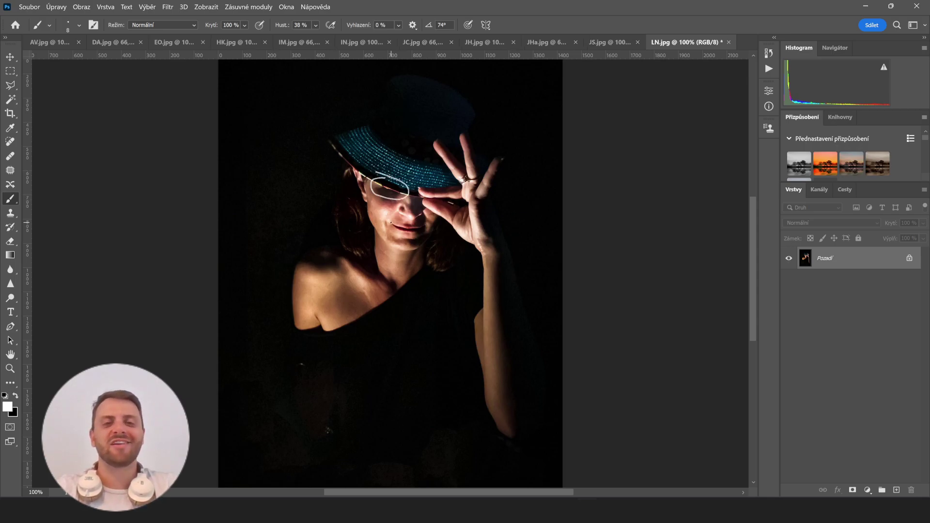
{"action": "key", "text": "ctrl+z"}
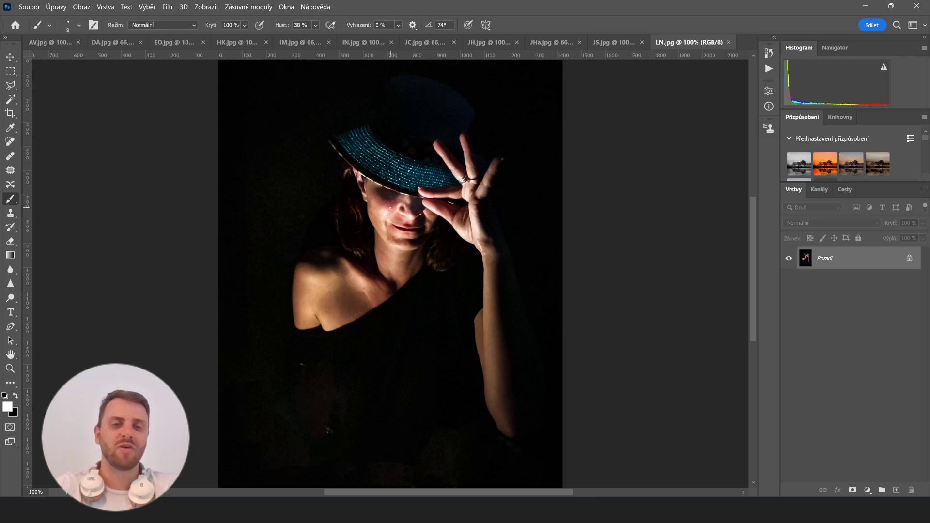
Examine the shaded eyes and retouched skin under the hat brim at 400% zoom and return to 100%.
{"action": "scroll", "coordinate": [396, 214], "scroll_direction": "up", "scroll_amount": 4}
{"action": "left_click_drag", "start_coordinate": [395, 213], "coordinate": [433, 374]}
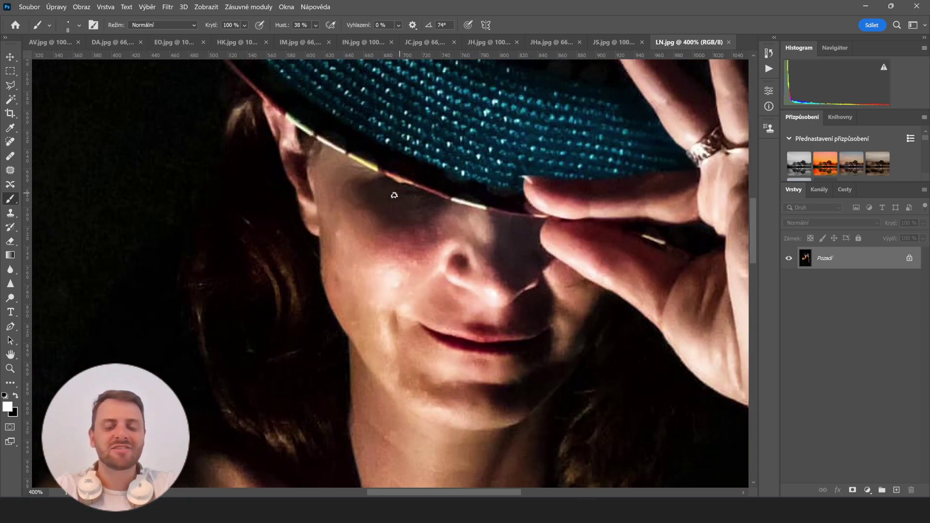
{"action": "scroll", "coordinate": [370, 203], "scroll_direction": "down", "scroll_amount": 1}
{"action": "scroll", "coordinate": [370, 201], "scroll_direction": "down", "scroll_amount": 3}
{"action": "scroll", "coordinate": [371, 202], "scroll_direction": "up", "scroll_amount": 1}
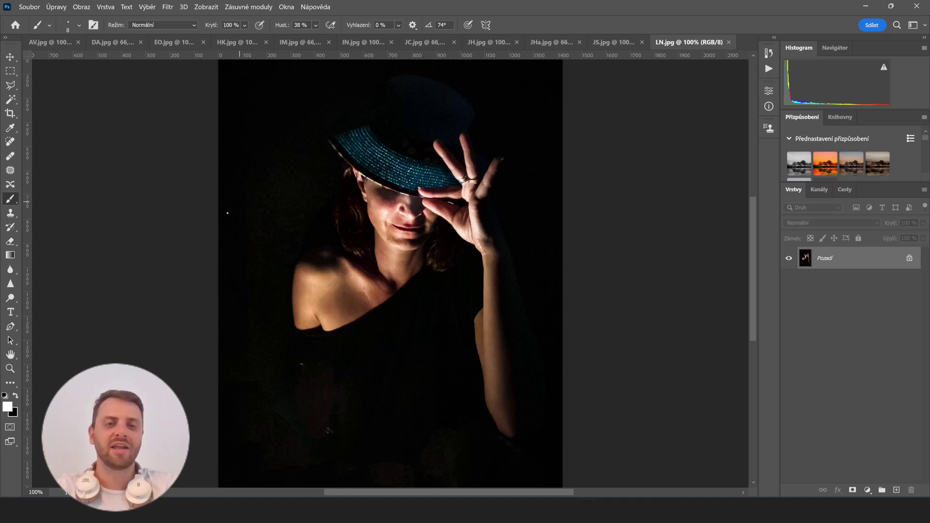
Outline the face and bare shoulder, and the raised arm, with loose white brush strokes and undo both.
{"action": "mouse_move", "coordinate": [265, 128]}
{"action": "left_mouse_down"}
{"action": "mouse_move", "coordinate": [395, 300]}
{"action": "mouse_move", "coordinate": [236, 82]}
{"action": "left_mouse_up"}
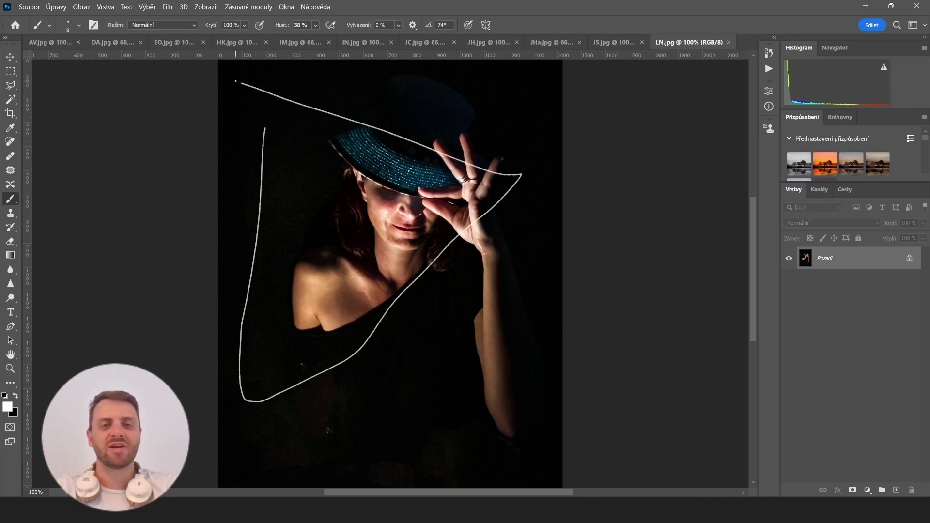
{"action": "mouse_move", "coordinate": [439, 123]}
{"action": "left_mouse_down"}
{"action": "mouse_move", "coordinate": [448, 417]}
{"action": "mouse_move", "coordinate": [531, 402]}
{"action": "mouse_move", "coordinate": [464, 183]}
{"action": "left_mouse_up"}
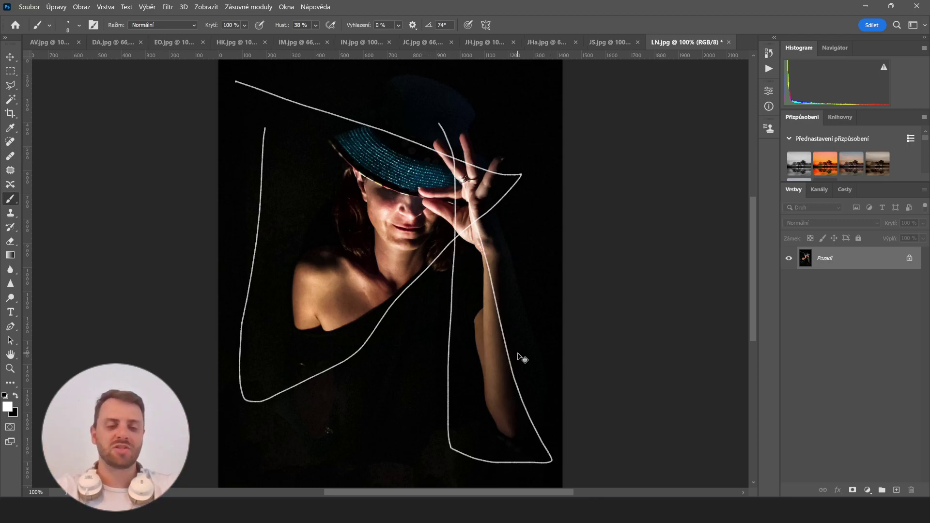
{"action": "key", "text": "ctrl+z"}
{"action": "key", "text": "ctrl+z"}
Close LN.jpg without saving the changes, and close JS.jpg after viewing it.
{"action": "key", "text": "ctrl+minus"}
{"action": "key", "text": "ctrl+plus"}
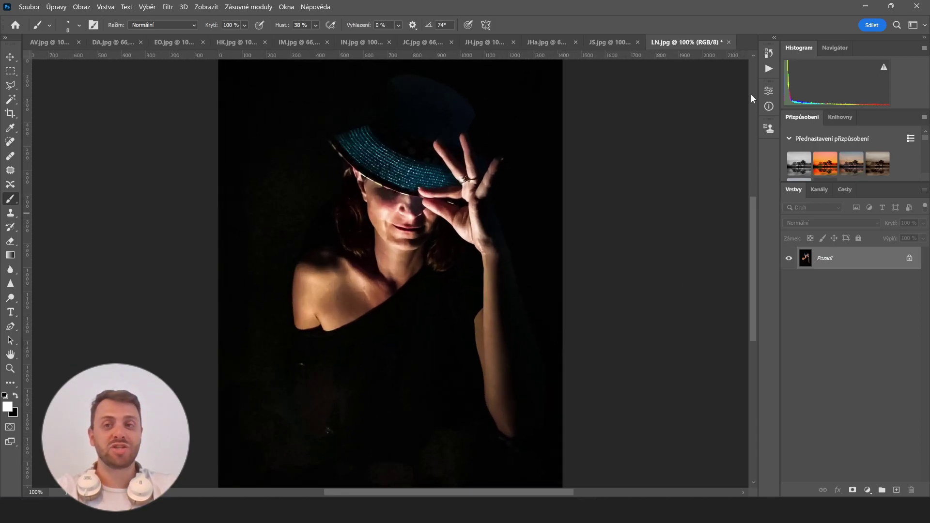
{"action": "left_click", "coordinate": [730, 42]}
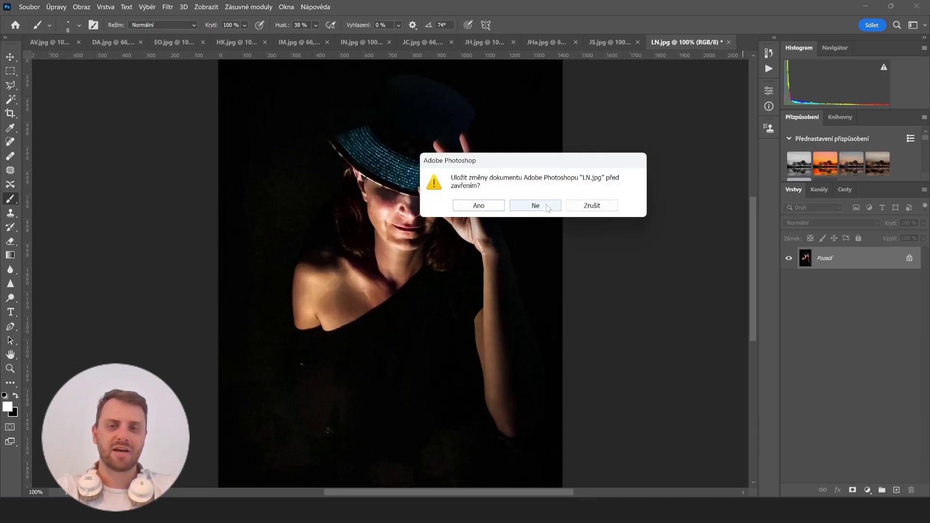
{"action": "left_click", "coordinate": [547, 205]}
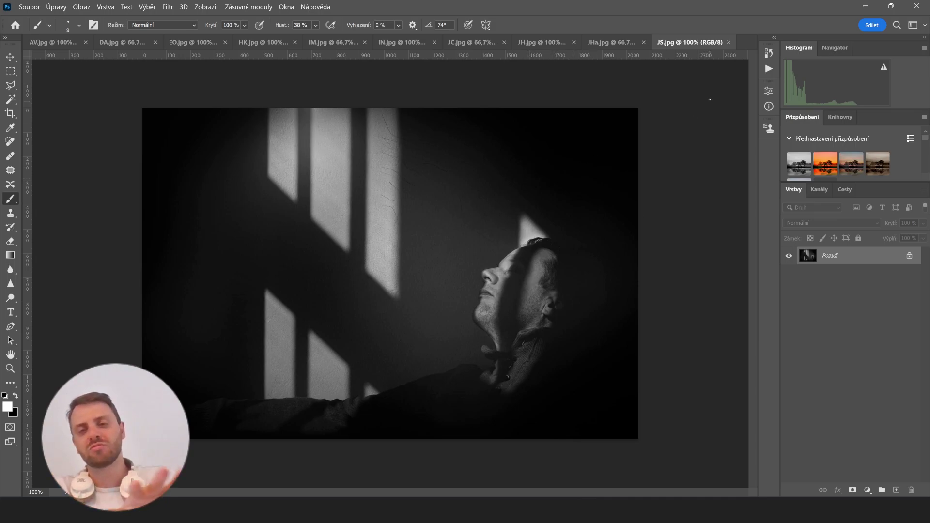
{"action": "left_click", "coordinate": [729, 42]}
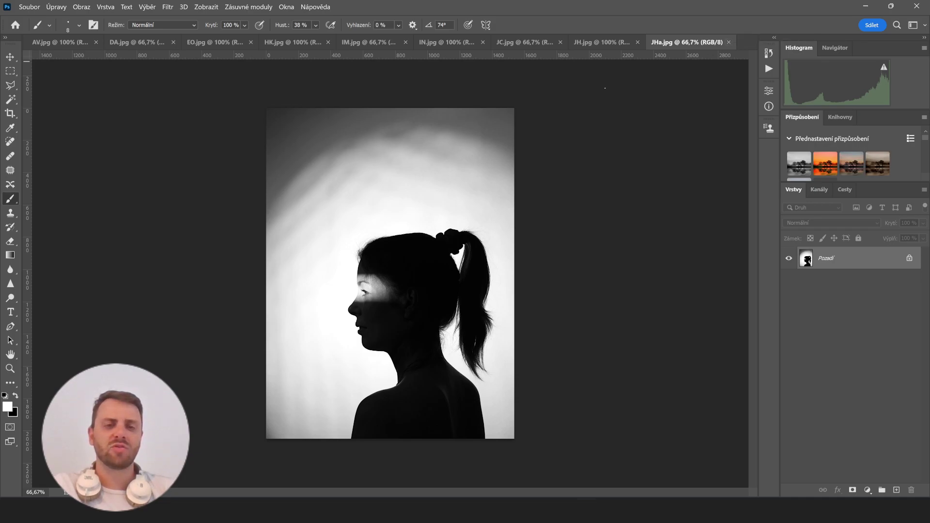
Inspect the lit strip across the eye of the ponytail silhouette at 400% zoom and close JHa.jpg.
{"action": "key", "text": "ctrl+plus"}
{"action": "key", "text": "ctrl+plus"}
{"action": "key", "text": "ctrl+plus"}
{"action": "key", "text": "ctrl+plus"}
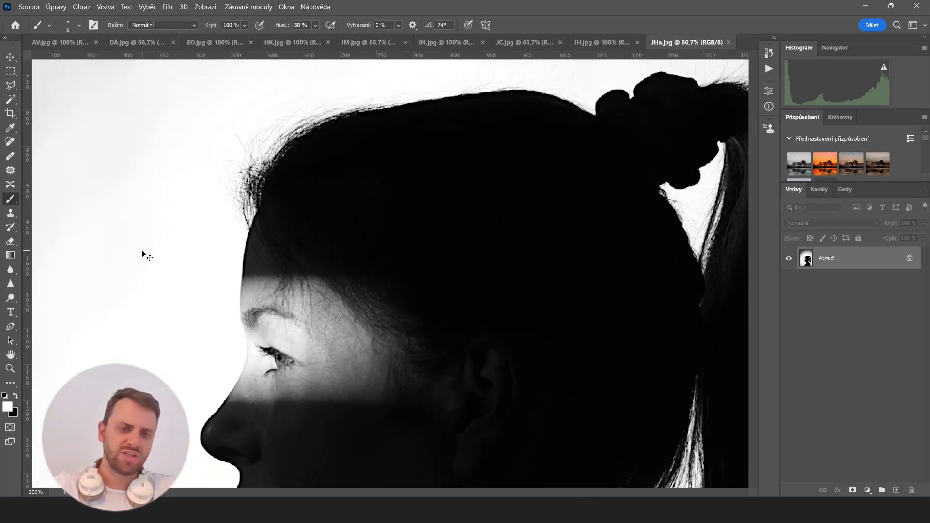
{"action": "left_click_drag", "start_coordinate": [326, 291], "coordinate": [453, 210]}
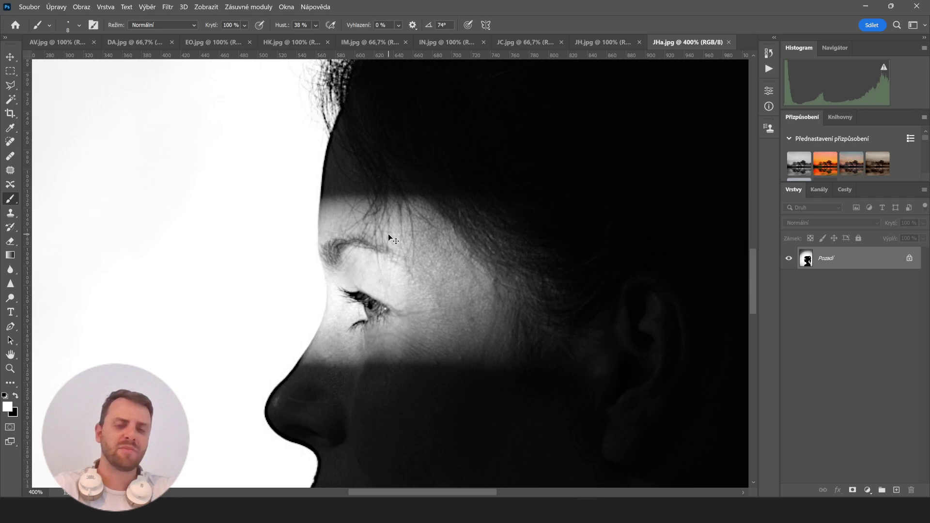
{"action": "key", "text": "ctrl+minus"}
{"action": "key", "text": "ctrl+minus"}
{"action": "key", "text": "ctrl+minus"}
{"action": "key", "text": "ctrl+minus"}
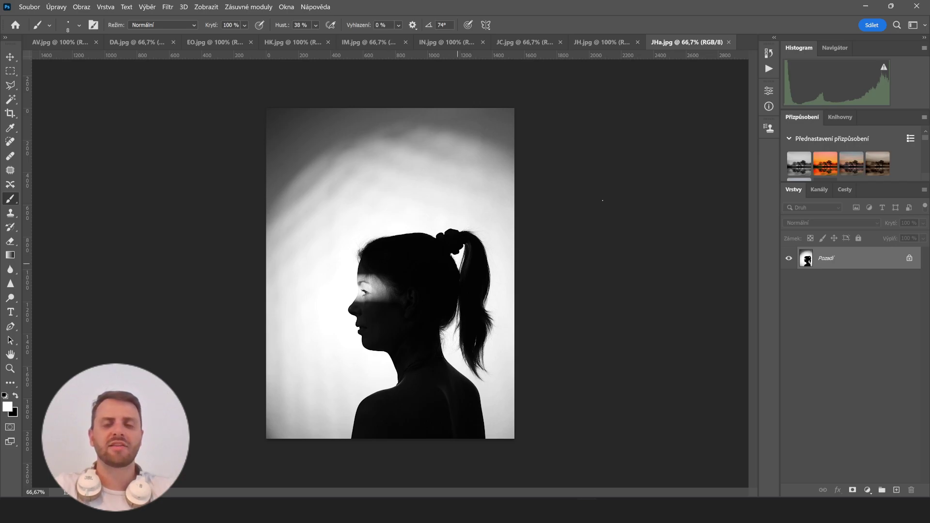
{"action": "left_click", "coordinate": [729, 42]}
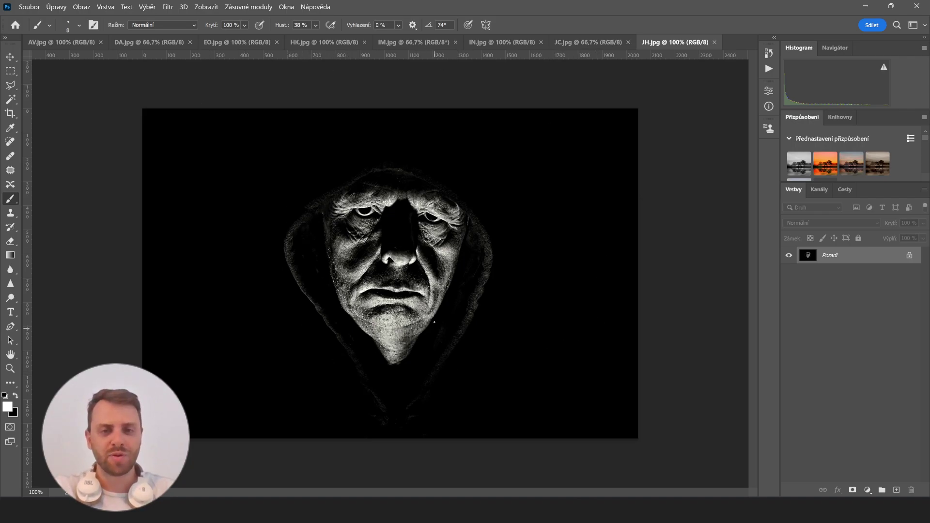
Inspect the hooded man's face and skin texture at 300% zoom and close JH.jpg.
{"action": "scroll", "coordinate": [420, 326], "scroll_direction": "up", "scroll_amount": 3}
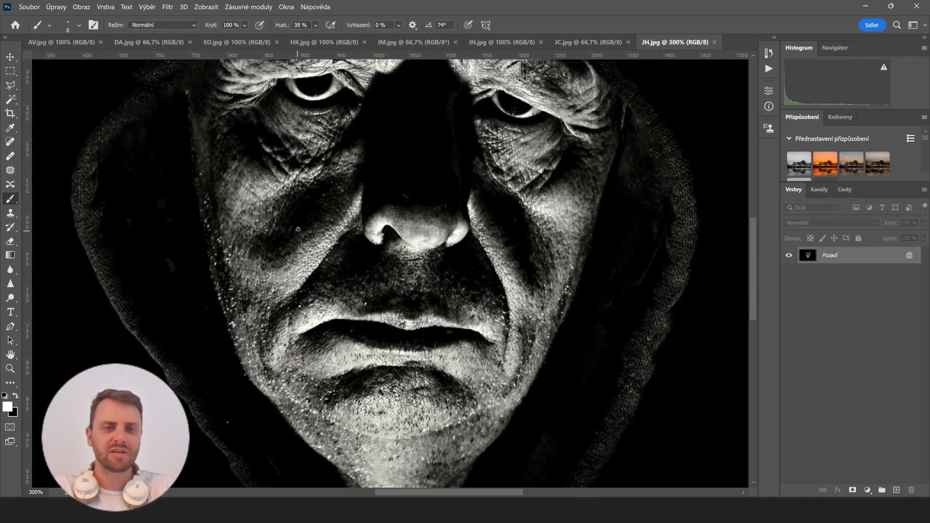
{"action": "scroll", "coordinate": [354, 242], "scroll_direction": "down", "scroll_amount": 1}
{"action": "scroll", "coordinate": [355, 243], "scroll_direction": "down", "scroll_amount": 1}
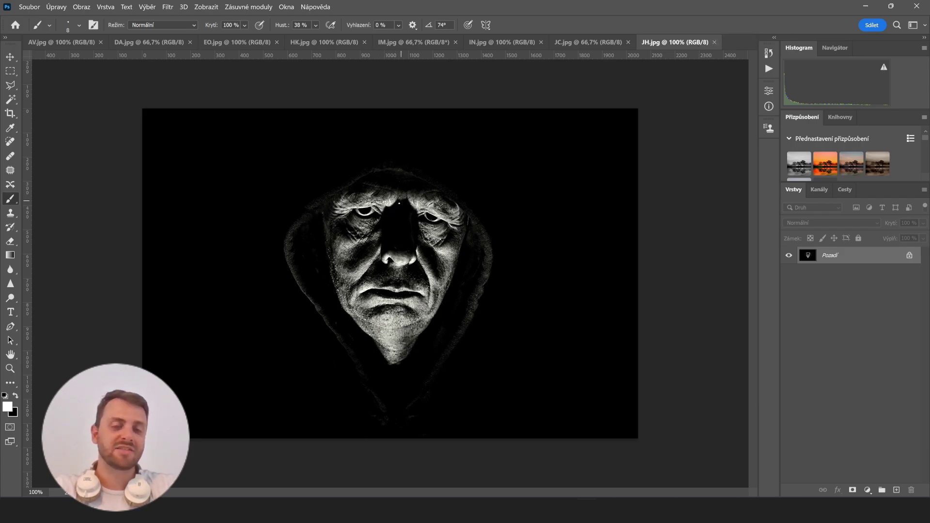
{"action": "left_click", "coordinate": [715, 42]}
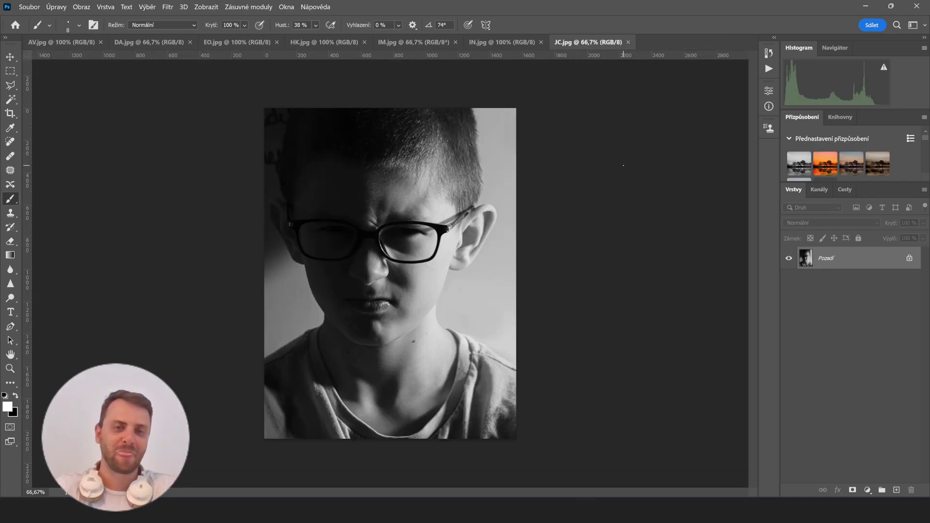
Mark the boy's shaded eye behind the glasses in JC.jpg at 100% zoom with a brush stroke and undo it.
{"action": "key", "text": "ctrl+0"}
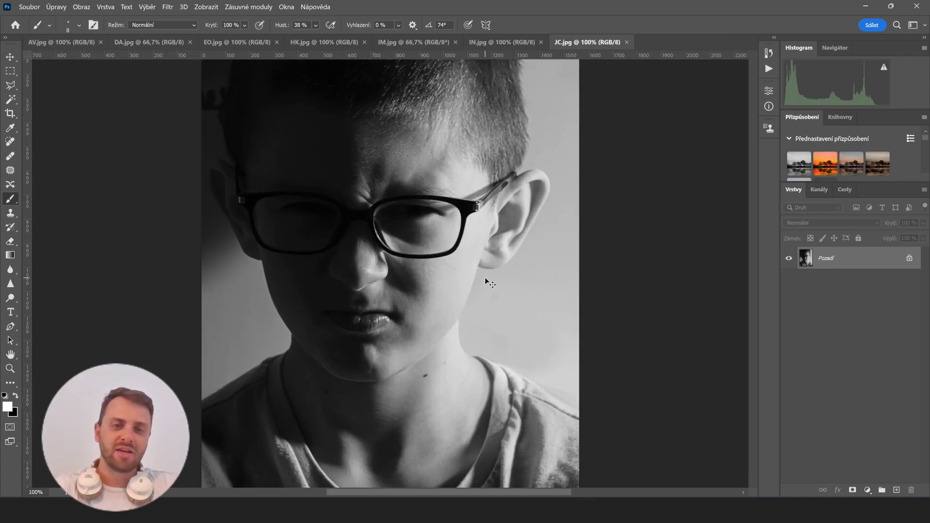
{"action": "key", "text": "ctrl+minus"}
{"action": "key", "text": "ctrl+plus"}
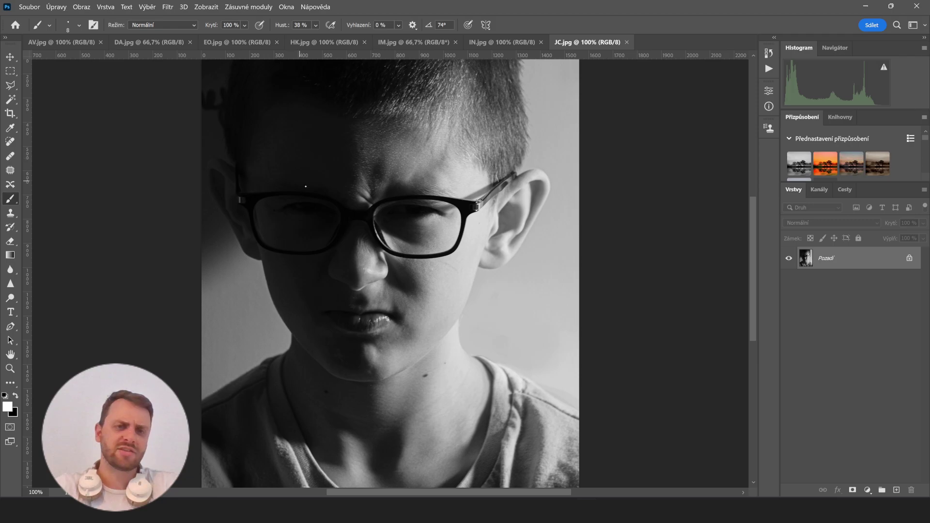
{"action": "mouse_move", "coordinate": [303, 221]}
{"action": "left_mouse_down"}
{"action": "mouse_move", "coordinate": [332, 230]}
{"action": "mouse_move", "coordinate": [315, 207]}
{"action": "left_mouse_up"}
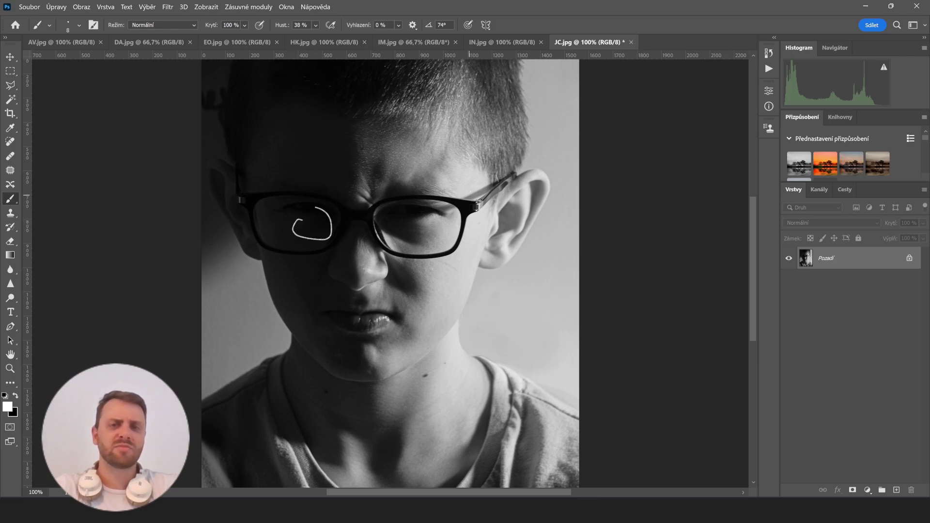
{"action": "key", "text": "ctrl+z"}
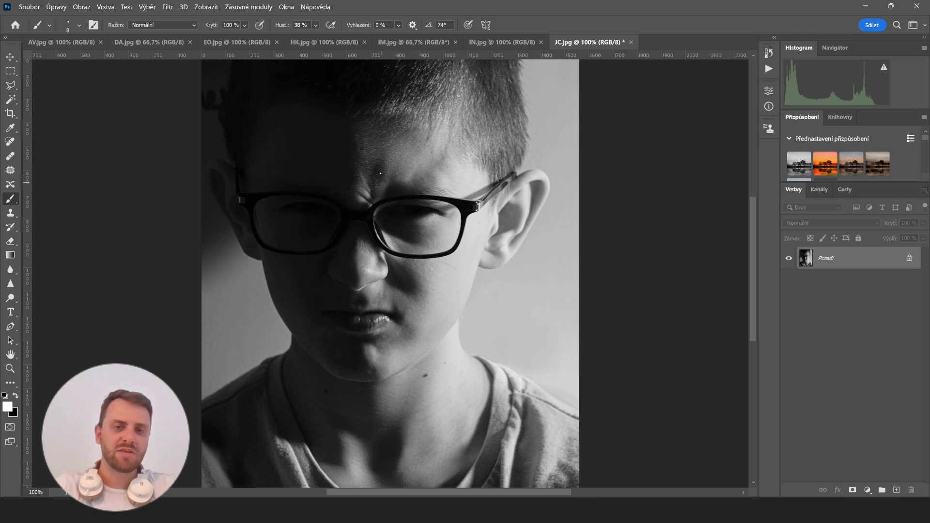
Draw a white arrow across the boy's forehead and short dashes down his chin and nose.
{"action": "left_click_drag", "start_coordinate": [364, 138], "coordinate": [450, 172]}
{"action": "left_click_drag", "start_coordinate": [370, 145], "coordinate": [380, 137]}
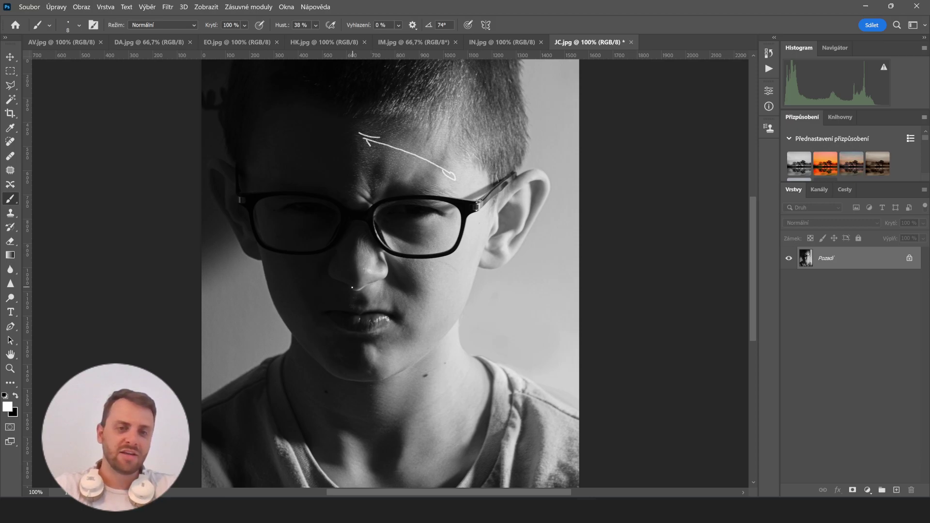
{"action": "mouse_move", "coordinate": [361, 351]}
{"action": "left_mouse_down"}
{"action": "mouse_move", "coordinate": [371, 349]}
{"action": "mouse_move", "coordinate": [390, 376]}
{"action": "left_mouse_up"}
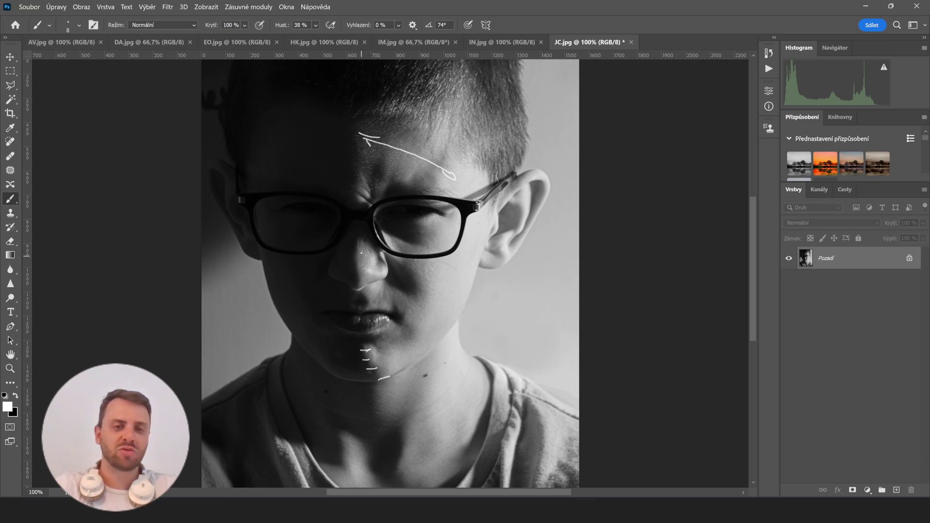
{"action": "left_click_drag", "start_coordinate": [353, 272], "coordinate": [362, 280]}
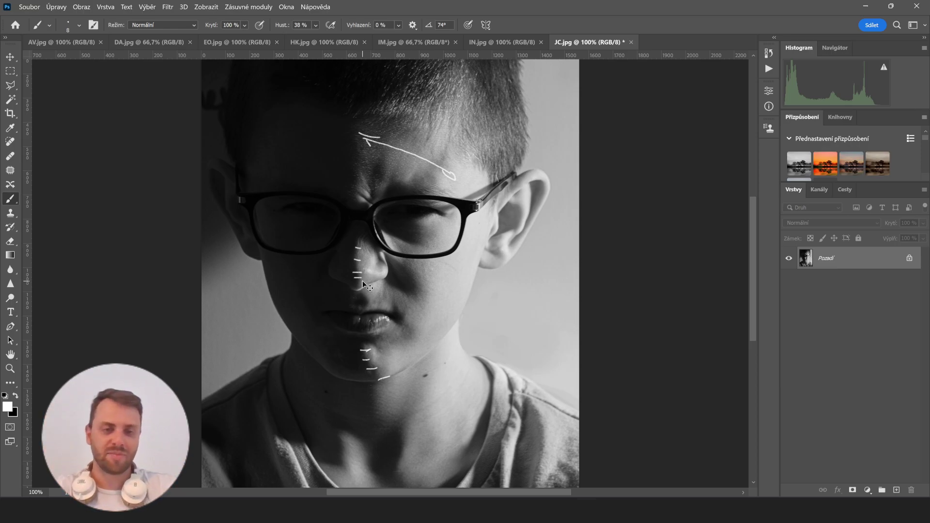
Undo all the brush marks on the boy's nose, chin and forehead.
{"action": "key", "text": "ctrl+z"}
{"action": "key", "text": "ctrl+z"}
{"action": "key", "text": "ctrl+z"}
{"action": "key", "text": "ctrl+z"}
{"action": "key", "text": "ctrl+z"}
{"action": "key", "text": "ctrl+z"}
{"action": "key", "text": "ctrl+z"}
{"action": "key", "text": "ctrl+z"}
{"action": "key", "text": "ctrl+z"}
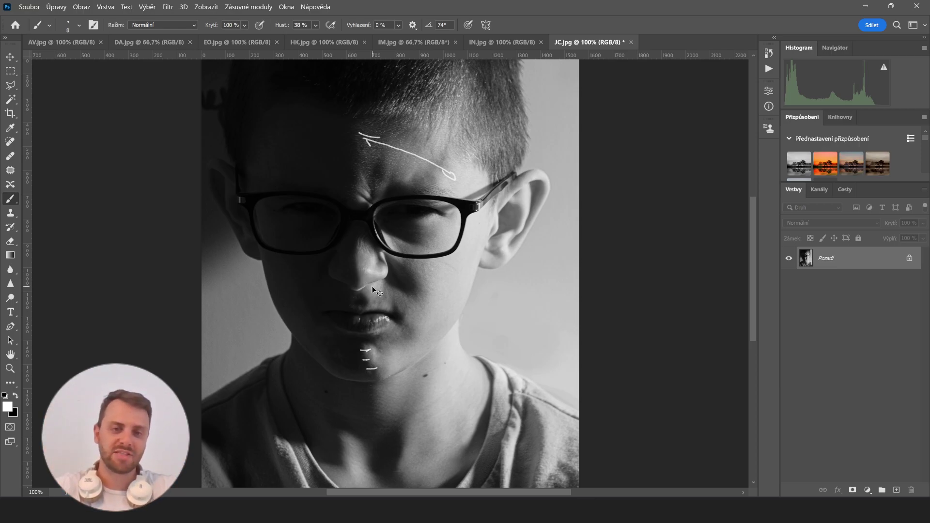
{"action": "key", "text": "ctrl+z"}
{"action": "key", "text": "ctrl+z"}
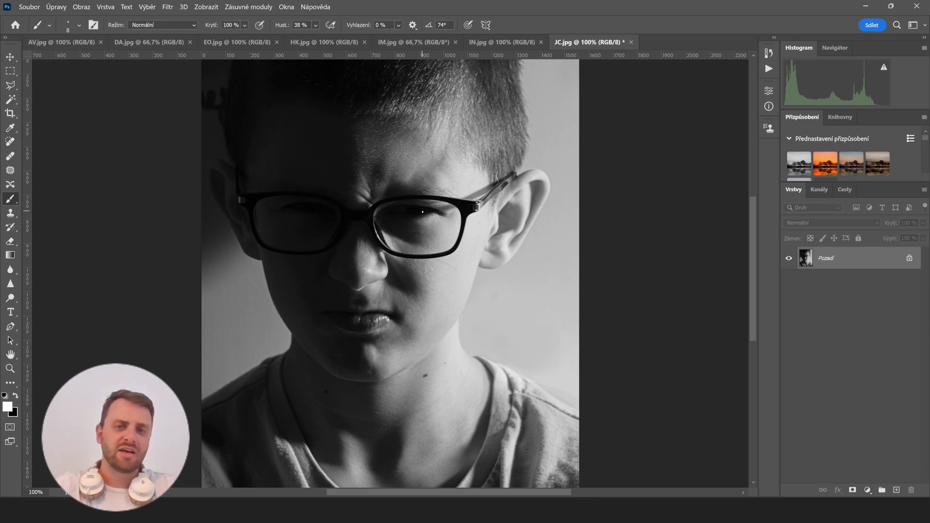
Circle both of the boy's eyes behind the glasses twice with white brush strokes, undoing the marks each time.
{"action": "mouse_move", "coordinate": [426, 211]}
{"action": "left_mouse_down"}
{"action": "mouse_move", "coordinate": [387, 204]}
{"action": "mouse_move", "coordinate": [383, 216]}
{"action": "mouse_move", "coordinate": [426, 213]}
{"action": "left_mouse_up"}
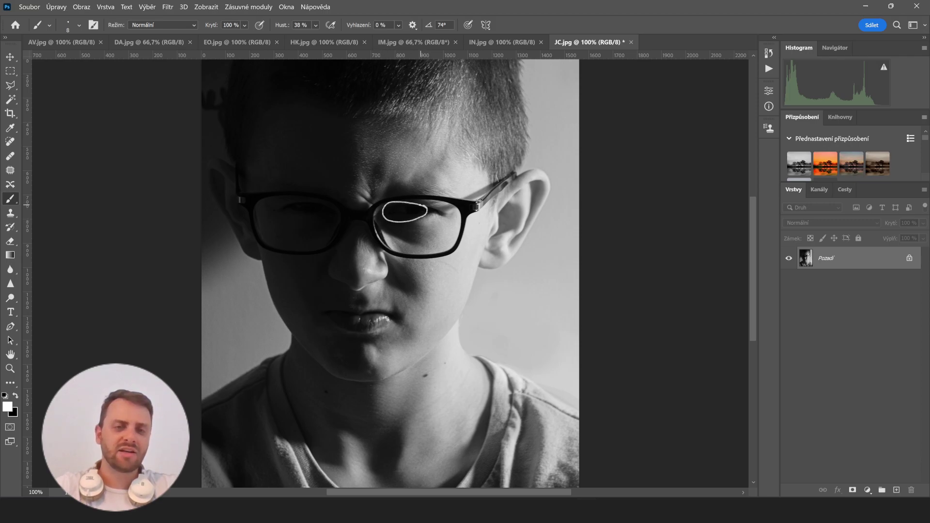
{"action": "mouse_move", "coordinate": [326, 206]}
{"action": "left_mouse_down"}
{"action": "mouse_move", "coordinate": [281, 206]}
{"action": "mouse_move", "coordinate": [336, 222]}
{"action": "mouse_move", "coordinate": [306, 197]}
{"action": "left_mouse_up"}
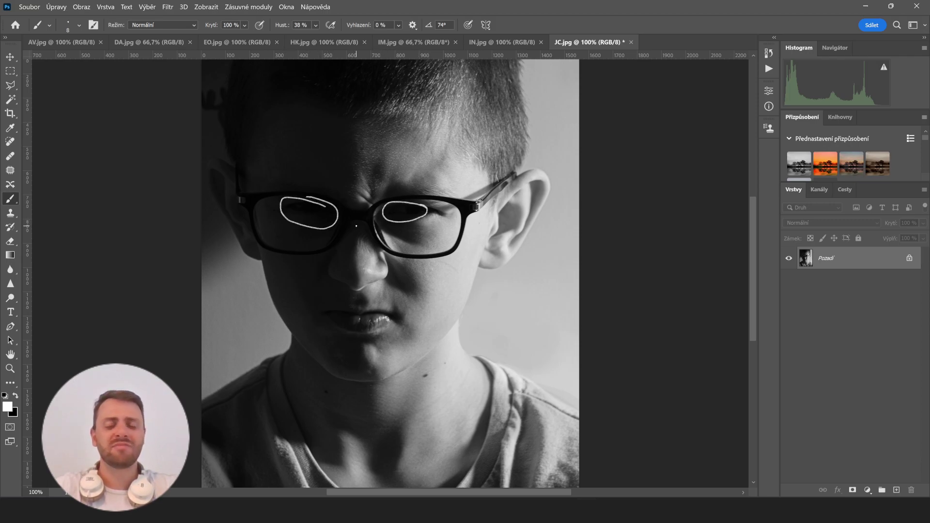
{"action": "key", "text": "ctrl+z"}
{"action": "key", "text": "ctrl+z"}
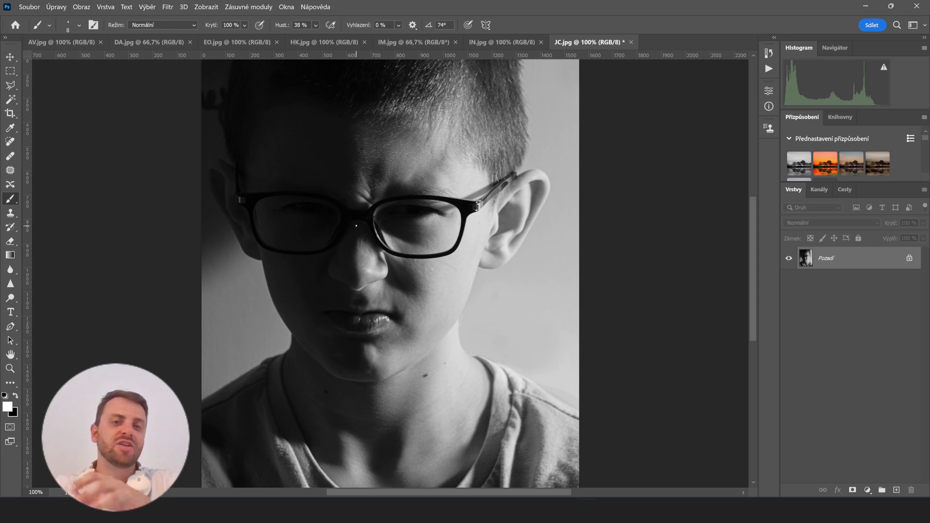
{"action": "mouse_move", "coordinate": [377, 208]}
{"action": "left_mouse_down"}
{"action": "mouse_move", "coordinate": [374, 227]}
{"action": "mouse_move", "coordinate": [410, 249]}
{"action": "mouse_move", "coordinate": [446, 250]}
{"action": "mouse_move", "coordinate": [452, 214]}
{"action": "mouse_move", "coordinate": [407, 194]}
{"action": "left_mouse_up"}
{"action": "mouse_move", "coordinate": [322, 198]}
{"action": "left_mouse_down"}
{"action": "mouse_move", "coordinate": [266, 199]}
{"action": "mouse_move", "coordinate": [272, 241]}
{"action": "mouse_move", "coordinate": [303, 194]}
{"action": "left_mouse_up"}
{"action": "key", "text": "ctrl+z"}
{"action": "key", "text": "ctrl+z"}
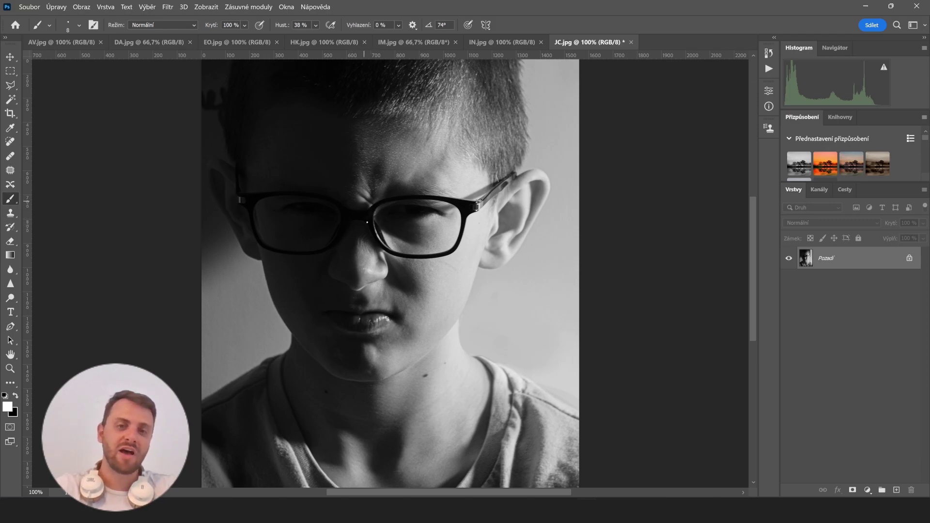
Trace the shadow edge along the boy's nose with two white brush strokes and undo both.
{"action": "left_click_drag", "start_coordinate": [355, 249], "coordinate": [360, 288]}
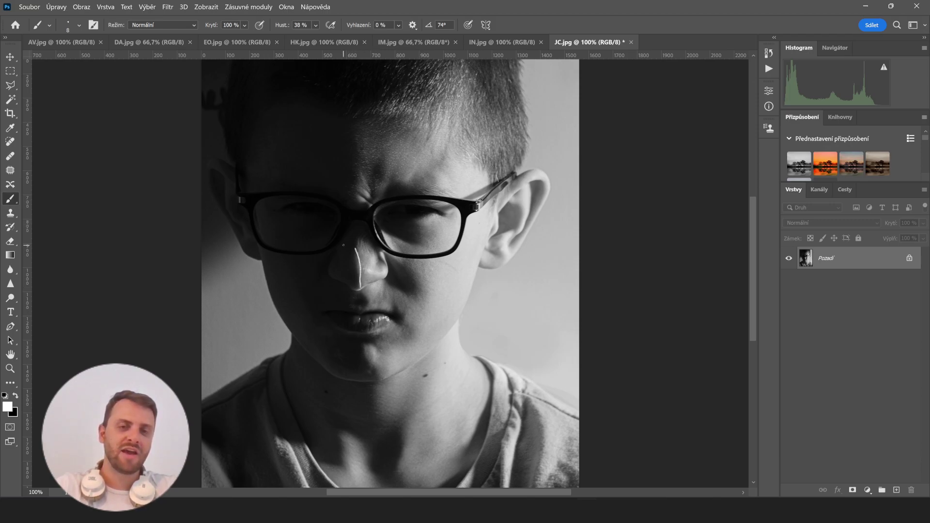
{"action": "left_click_drag", "start_coordinate": [348, 257], "coordinate": [352, 284]}
{"action": "key", "text": "ctrl+z"}
{"action": "key", "text": "ctrl+z"}
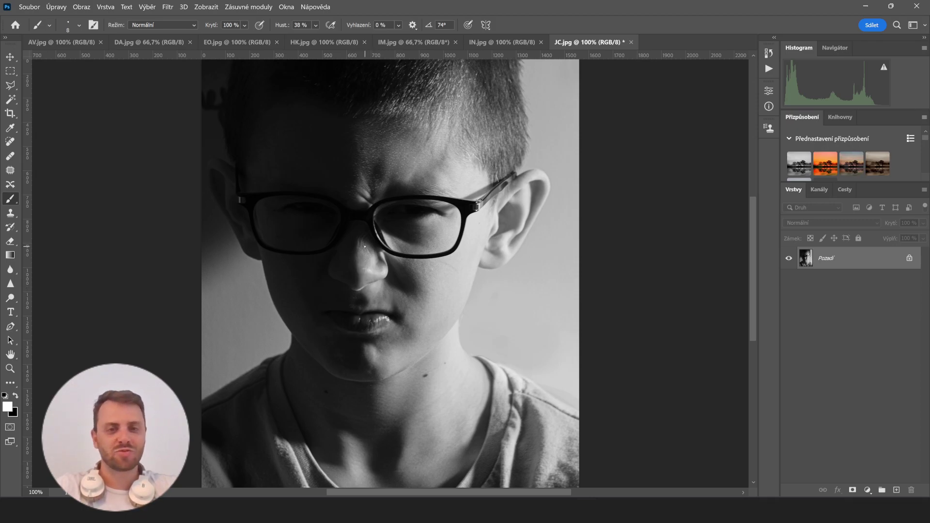
Draw white strokes down the boy's mouth and chin and circle the dark background detail beside his head, undoing all the marks.
{"action": "left_click_drag", "start_coordinate": [367, 345], "coordinate": [382, 378]}
{"action": "left_click_drag", "start_coordinate": [357, 298], "coordinate": [362, 398]}
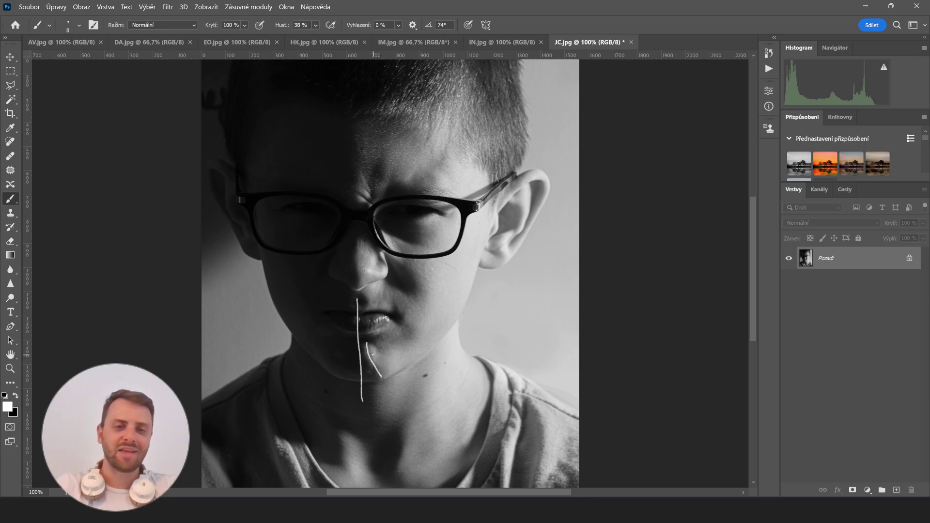
{"action": "left_click_drag", "start_coordinate": [358, 341], "coordinate": [361, 393]}
{"action": "left_click_drag", "start_coordinate": [356, 340], "coordinate": [354, 383]}
{"action": "left_click_drag", "start_coordinate": [357, 341], "coordinate": [350, 382]}
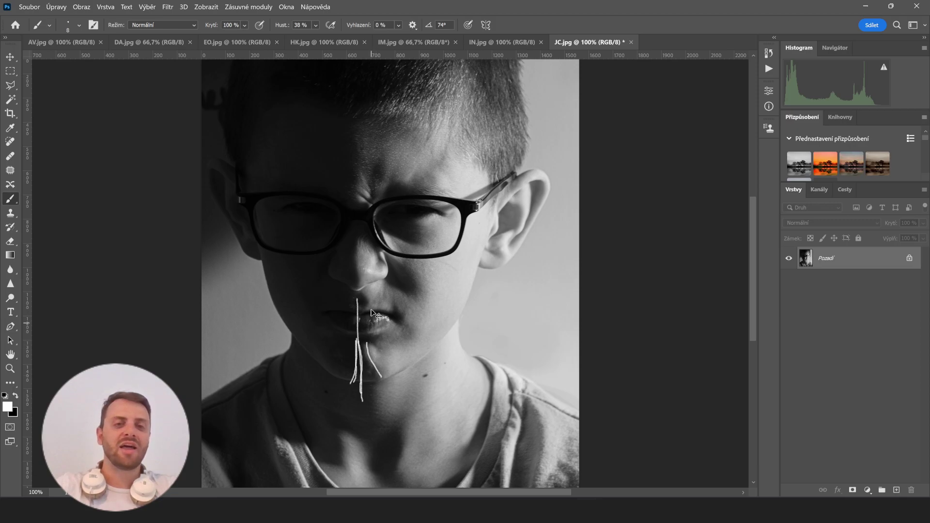
{"action": "key", "text": "ctrl+z"}
{"action": "key", "text": "ctrl+z"}
{"action": "key", "text": "ctrl+z"}
{"action": "key", "text": "ctrl+z"}
{"action": "key", "text": "ctrl+z"}
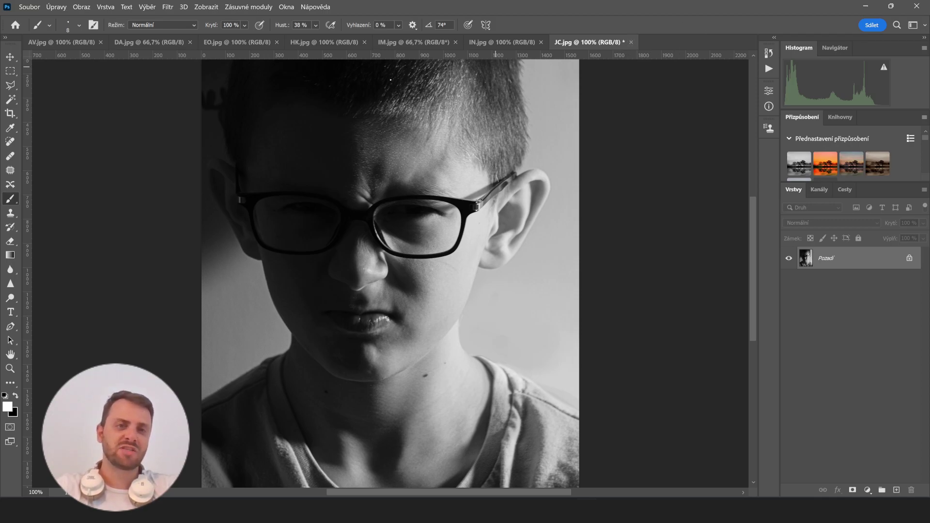
{"action": "mouse_move", "coordinate": [231, 85]}
{"action": "left_mouse_down"}
{"action": "mouse_move", "coordinate": [197, 77]}
{"action": "mouse_move", "coordinate": [202, 127]}
{"action": "left_mouse_up"}
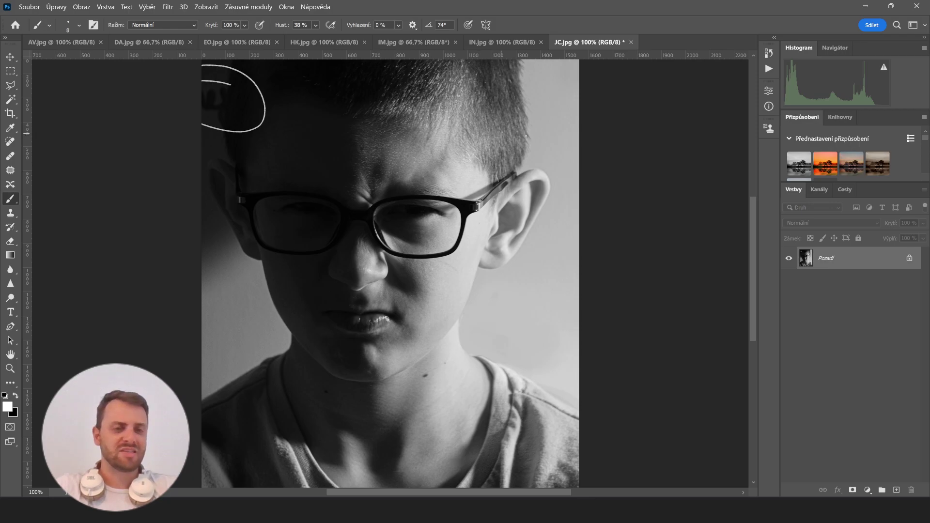
{"action": "key", "text": "ctrl+z"}
Close JC.jpg without saving the changes.
{"action": "left_click", "coordinate": [631, 42]}
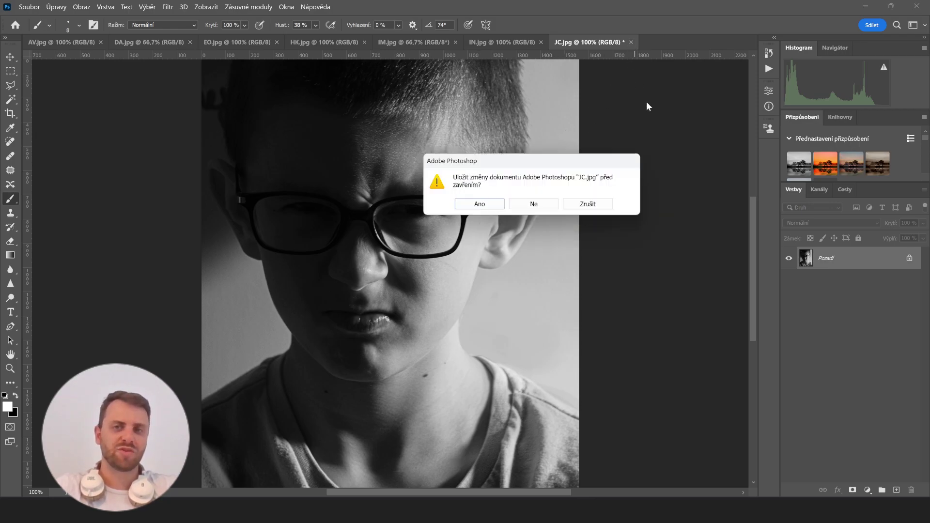
{"action": "left_click", "coordinate": [535, 206]}
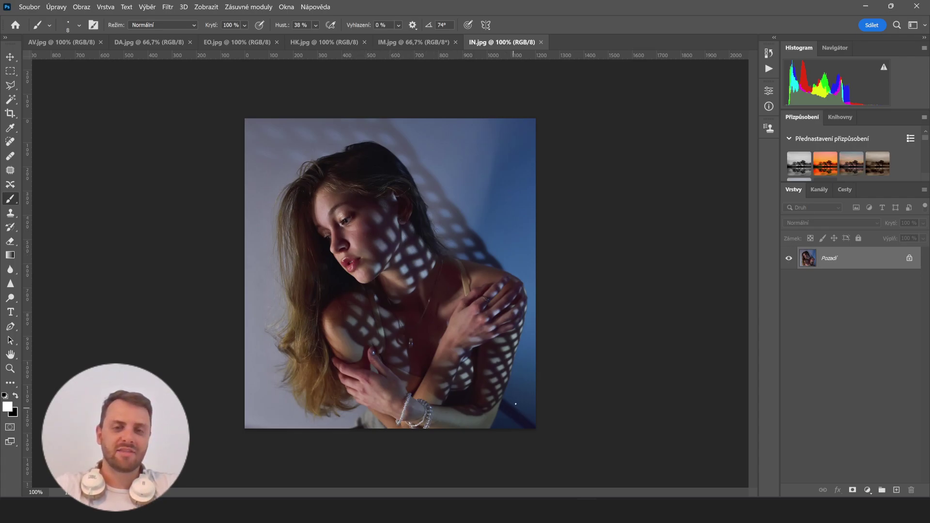
Mark the woman's face in IN.jpg with a brush stroke and a straight line across her nose, undoing each mark.
{"action": "mouse_move", "coordinate": [327, 185]}
{"action": "left_mouse_down"}
{"action": "mouse_move", "coordinate": [333, 280]}
{"action": "mouse_move", "coordinate": [370, 224]}
{"action": "mouse_move", "coordinate": [326, 177]}
{"action": "left_mouse_up"}
{"action": "key", "text": "ctrl+z"}
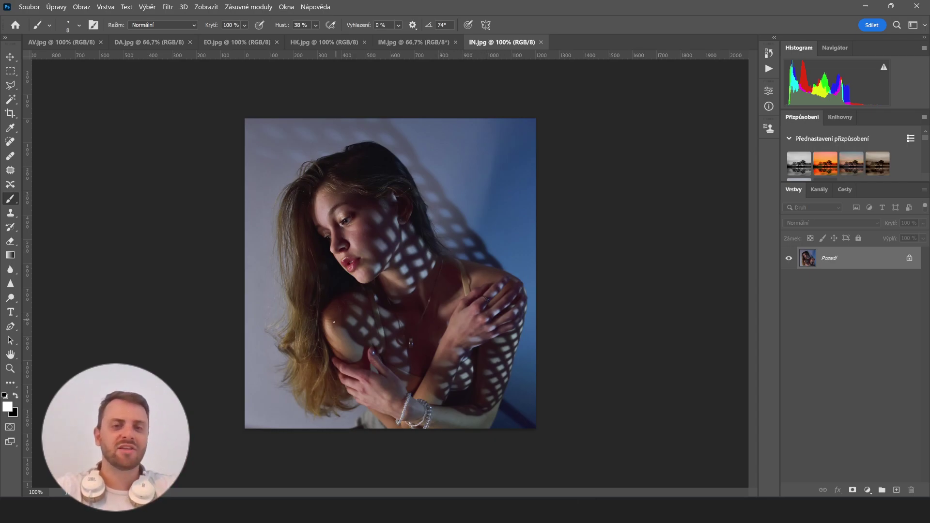
{"action": "left_click", "coordinate": [347, 244], "text": "shift"}
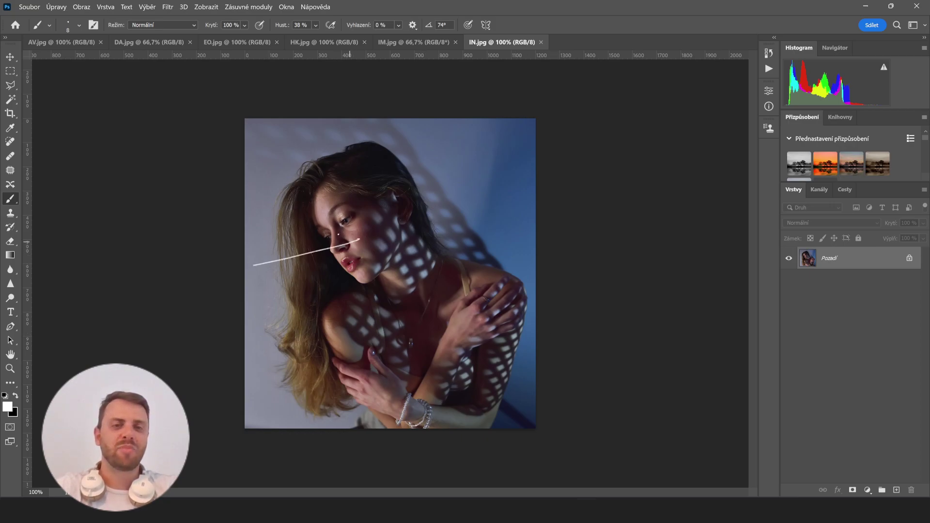
{"action": "key", "text": "ctrl+z"}
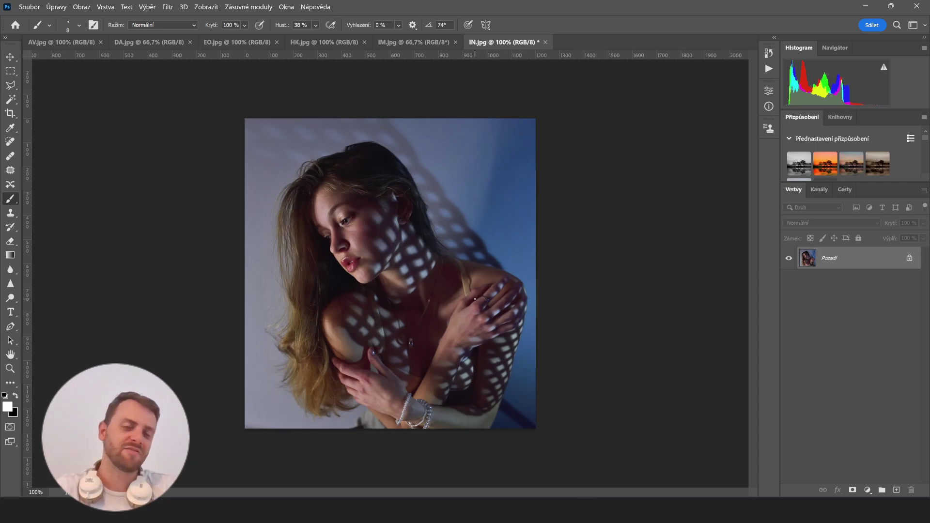
Outline the light-patterned cheek and neck and the plain part of the woman's face at 300% zoom, and undo the outlines.
{"action": "key", "text": "ctrl+plus"}
{"action": "key", "text": "ctrl+plus"}
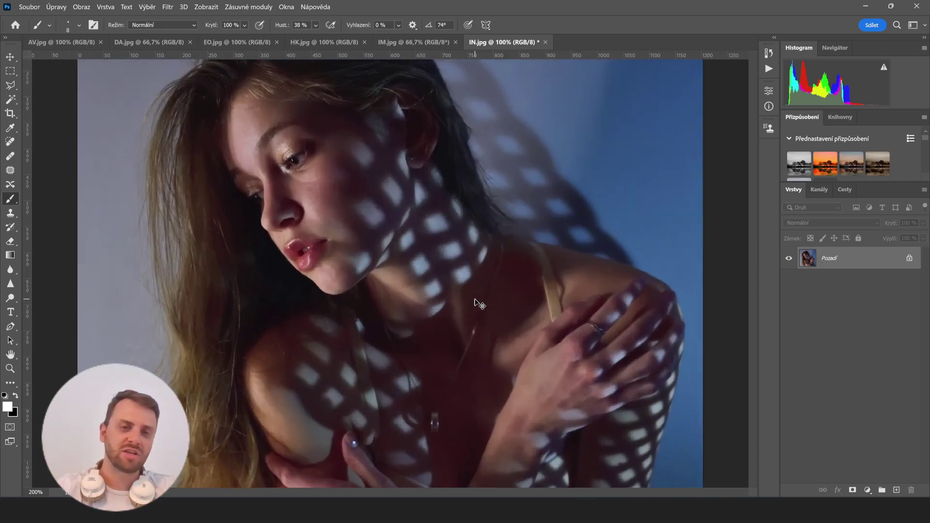
{"action": "left_click_drag", "start_coordinate": [342, 210], "coordinate": [482, 307]}
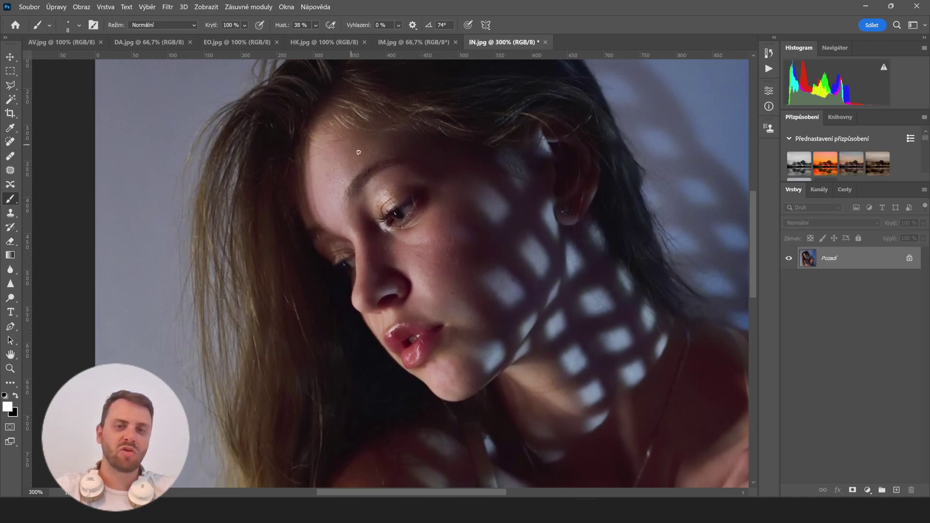
{"action": "mouse_move", "coordinate": [446, 144]}
{"action": "left_mouse_down"}
{"action": "mouse_move", "coordinate": [502, 399]}
{"action": "mouse_move", "coordinate": [643, 400]}
{"action": "left_mouse_up"}
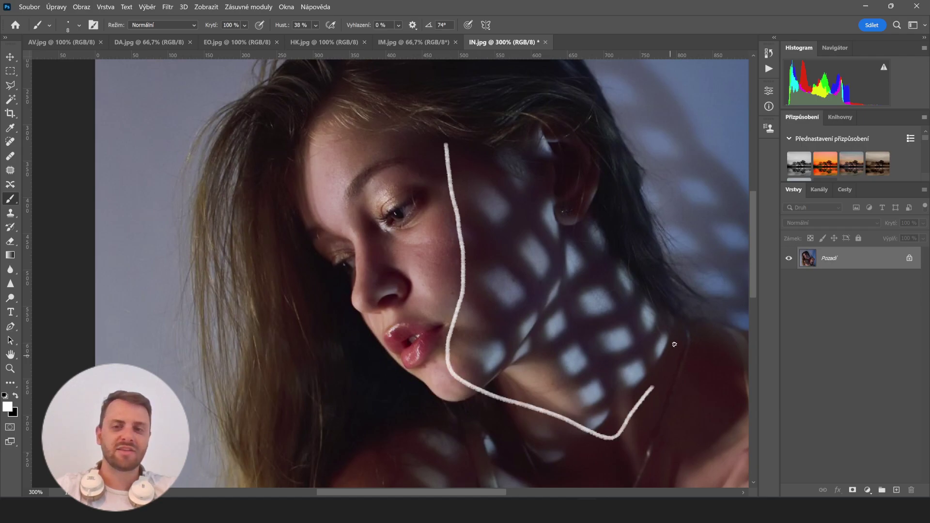
{"action": "mouse_move", "coordinate": [672, 352]}
{"action": "left_mouse_down"}
{"action": "mouse_move", "coordinate": [594, 225]}
{"action": "mouse_move", "coordinate": [503, 132]}
{"action": "left_mouse_up"}
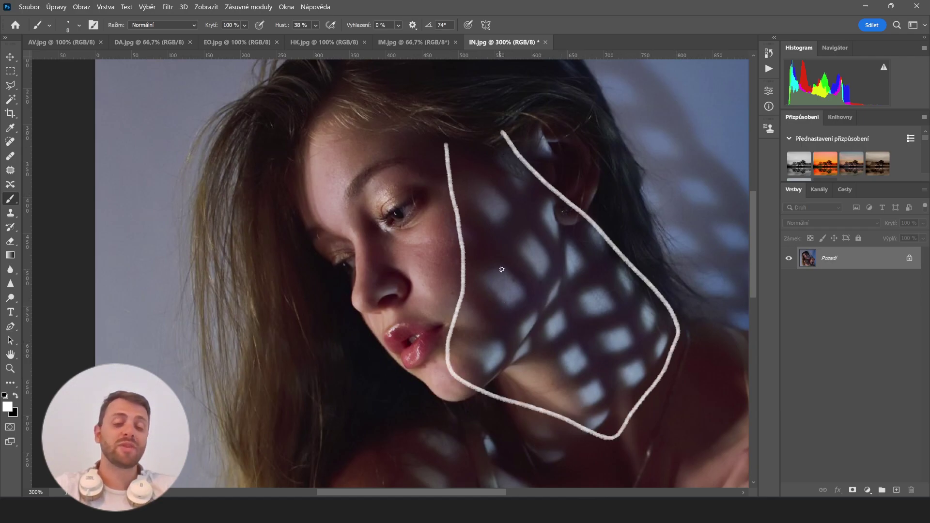
{"action": "mouse_move", "coordinate": [432, 131]}
{"action": "left_mouse_down"}
{"action": "mouse_move", "coordinate": [464, 339]}
{"action": "mouse_move", "coordinate": [400, 365]}
{"action": "mouse_move", "coordinate": [371, 140]}
{"action": "mouse_move", "coordinate": [430, 133]}
{"action": "left_mouse_up"}
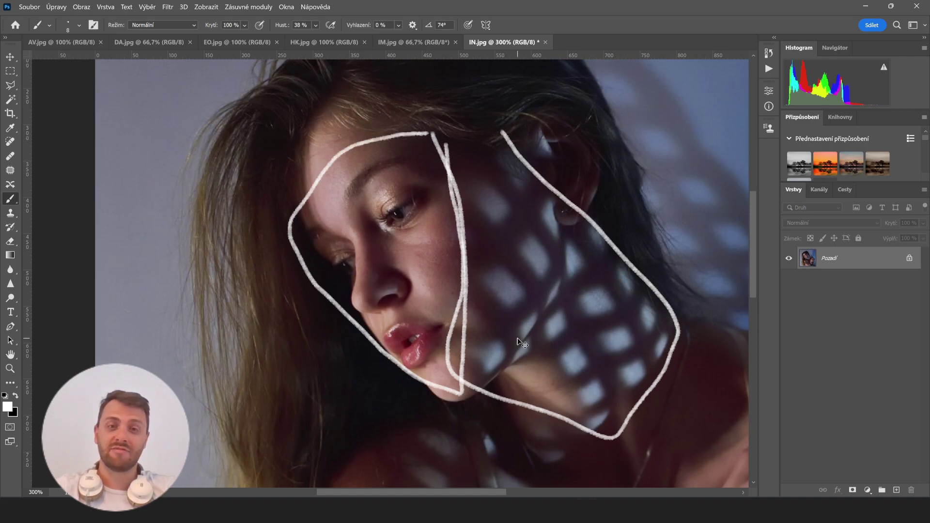
{"action": "key", "text": "ctrl+z"}
{"action": "key", "text": "ctrl+z"}
{"action": "key", "text": "ctrl+z"}
{"action": "key", "text": "ctrl+1"}
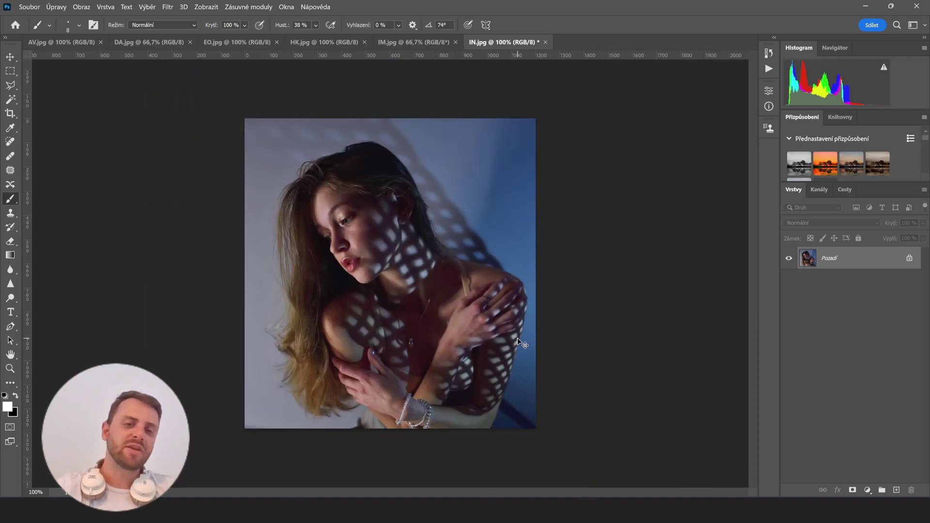
Circle the tip of the woman's nose at 300% zoom with a white brush stroke and undo it.
{"action": "key", "text": "ctrl+plus"}
{"action": "key", "text": "ctrl+1"}
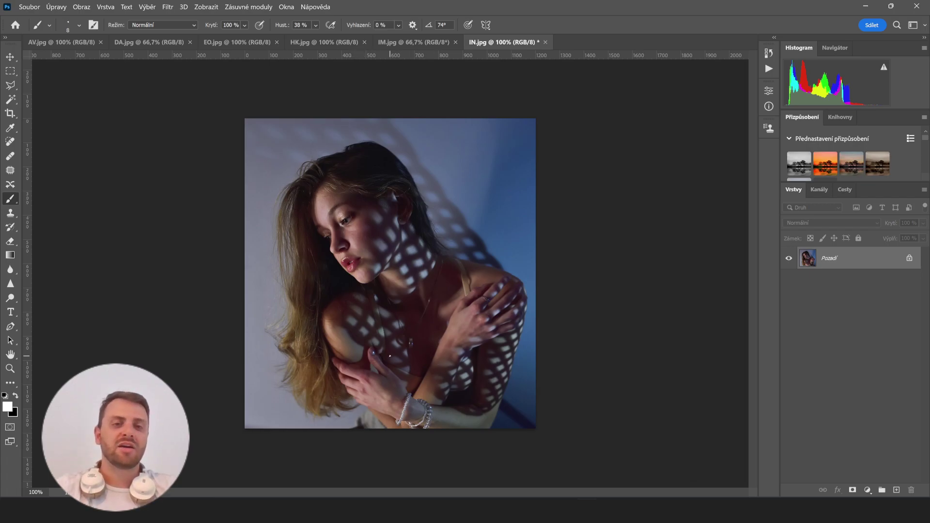
{"action": "scroll", "coordinate": [390, 356], "scroll_direction": "up", "scroll_amount": 2}
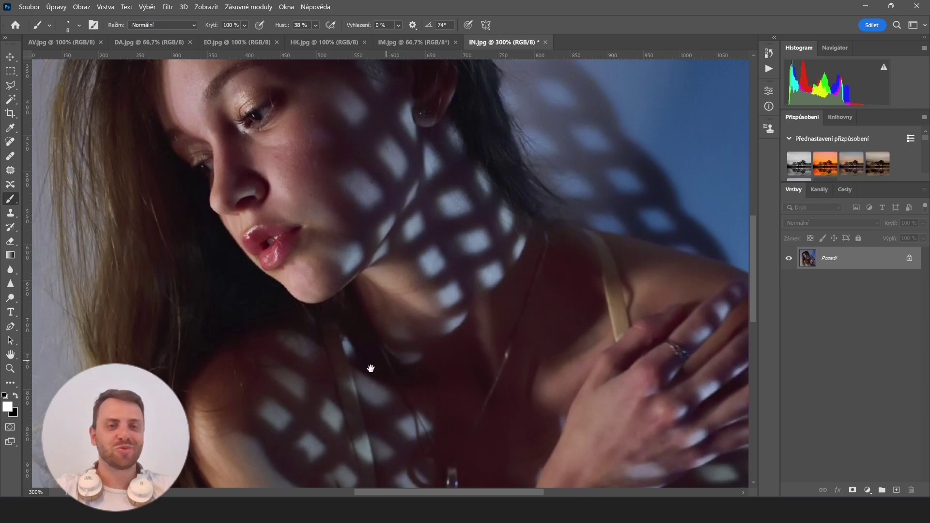
{"action": "left_click_drag", "start_coordinate": [263, 238], "coordinate": [280, 231]}
{"action": "mouse_move", "coordinate": [265, 191]}
{"action": "left_mouse_down"}
{"action": "mouse_move", "coordinate": [257, 182]}
{"action": "mouse_move", "coordinate": [267, 208]}
{"action": "mouse_move", "coordinate": [272, 190]}
{"action": "left_mouse_up"}
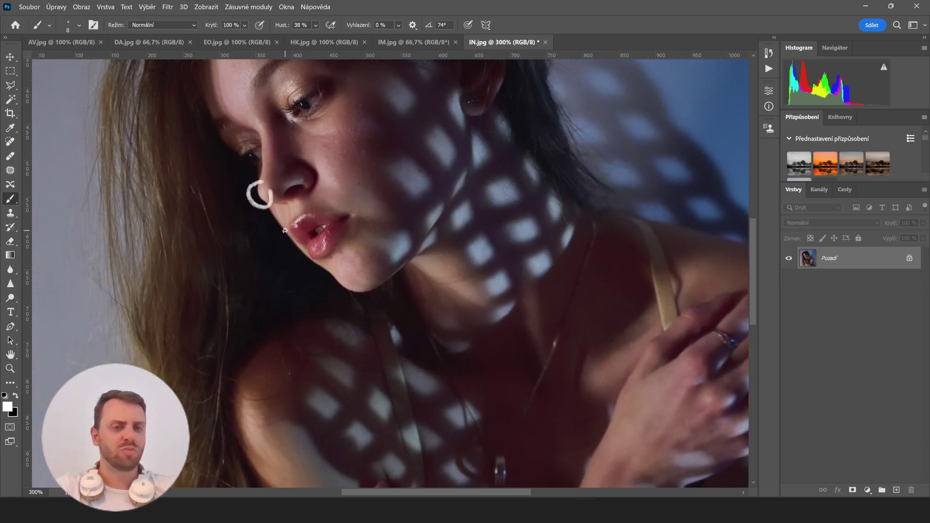
{"action": "key", "text": "ctrl+z"}
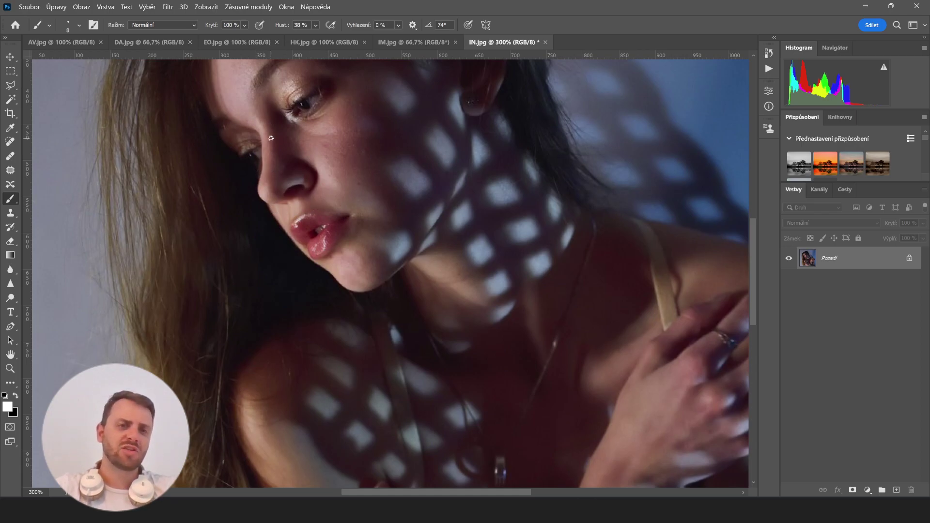
Mark the bracelets at the photo's lower edge with a brush stroke and undo it.
{"action": "scroll", "coordinate": [286, 231], "scroll_direction": "down", "scroll_amount": 10}
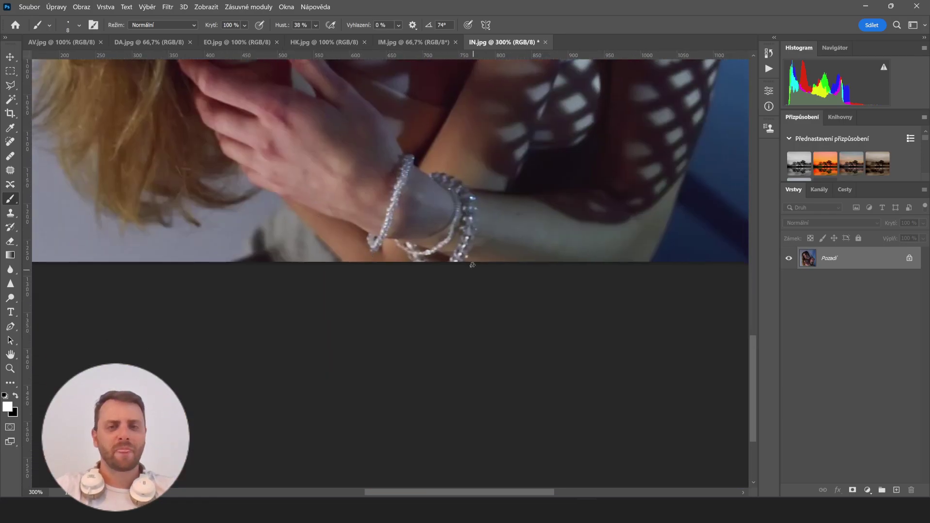
{"action": "mouse_move", "coordinate": [472, 265]}
{"action": "left_mouse_down"}
{"action": "mouse_move", "coordinate": [356, 252]}
{"action": "mouse_move", "coordinate": [494, 242]}
{"action": "left_mouse_up"}
{"action": "key", "text": "ctrl+z"}
Mark the spot beside the woman's pendant with a curve and two crossing brush strokes, and undo all three.
{"action": "left_click_drag", "start_coordinate": [374, 171], "coordinate": [411, 407]}
{"action": "left_click_drag", "start_coordinate": [458, 320], "coordinate": [451, 260]}
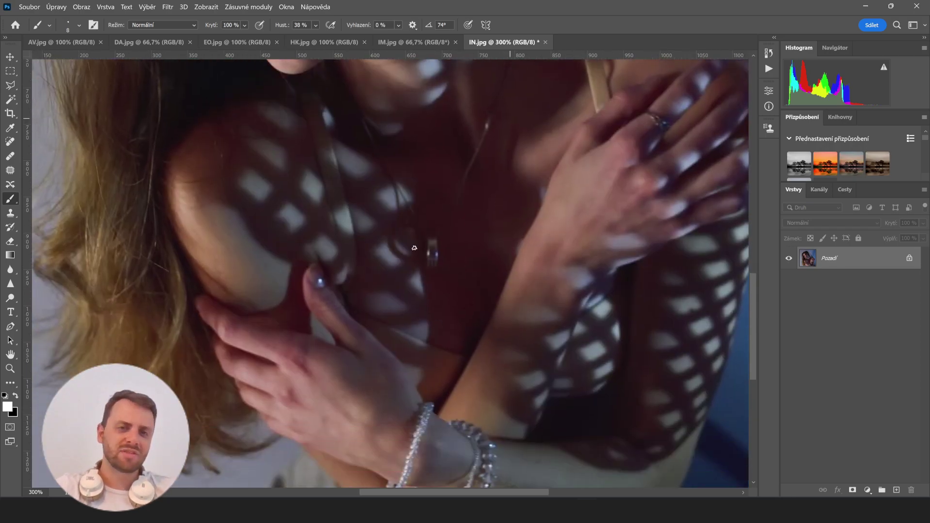
{"action": "left_click_drag", "start_coordinate": [423, 301], "coordinate": [424, 269]}
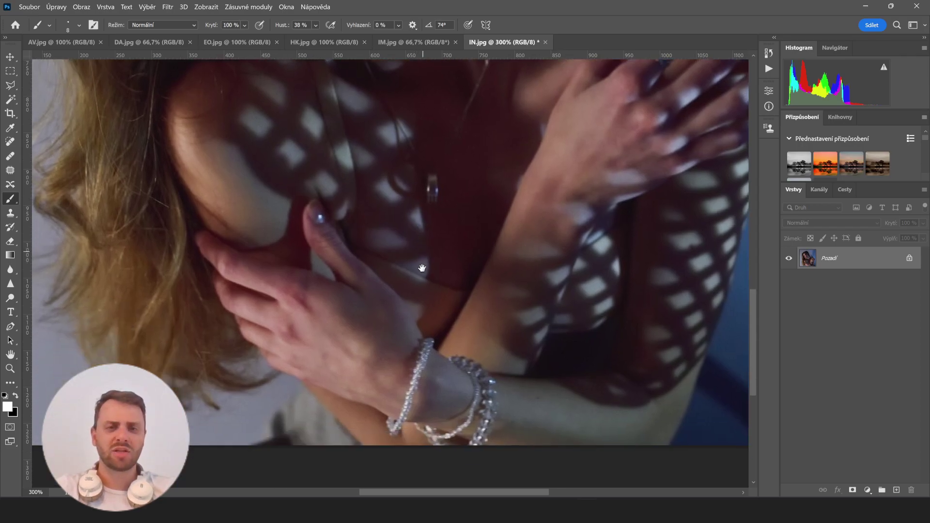
{"action": "mouse_move", "coordinate": [413, 161]}
{"action": "left_mouse_down"}
{"action": "mouse_move", "coordinate": [396, 188]}
{"action": "mouse_move", "coordinate": [417, 196]}
{"action": "left_mouse_up"}
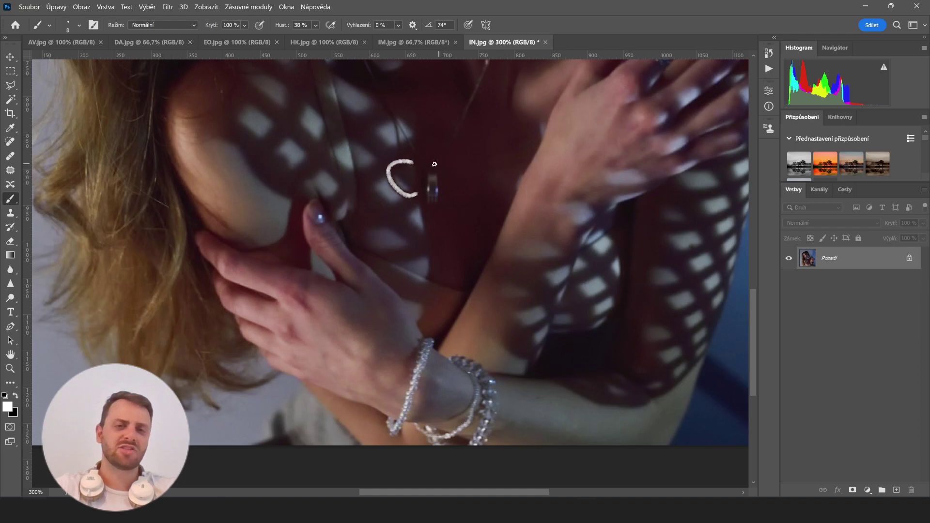
{"action": "left_click_drag", "start_coordinate": [362, 139], "coordinate": [438, 210]}
{"action": "left_click_drag", "start_coordinate": [411, 159], "coordinate": [347, 187]}
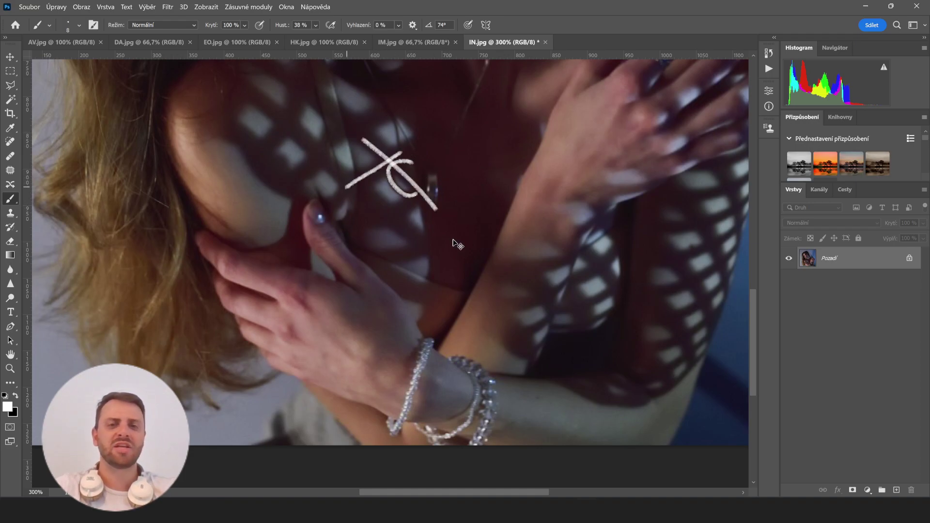
{"action": "key", "text": "ctrl+z"}
{"action": "key", "text": "ctrl+z"}
{"action": "key", "text": "ctrl+z"}
{"action": "key", "text": "ctrl+minus"}
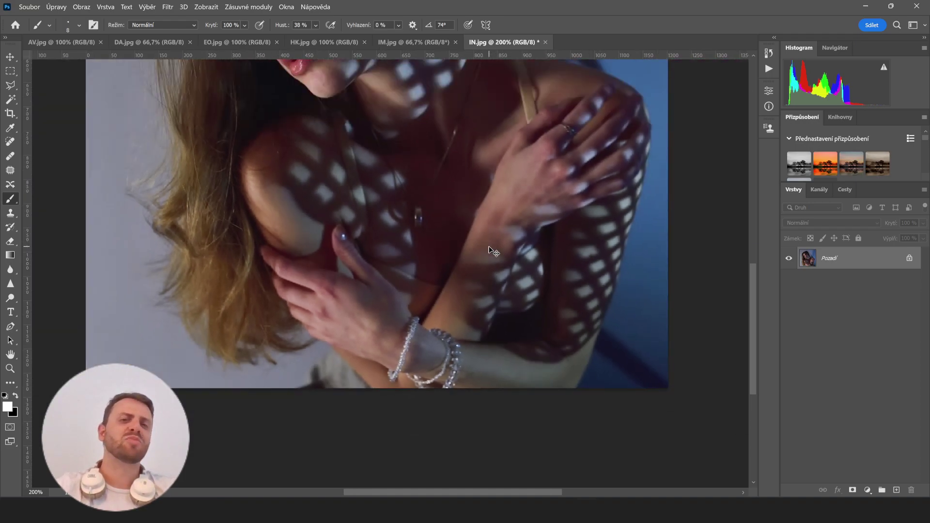
{"action": "key", "text": "ctrl+minus"}
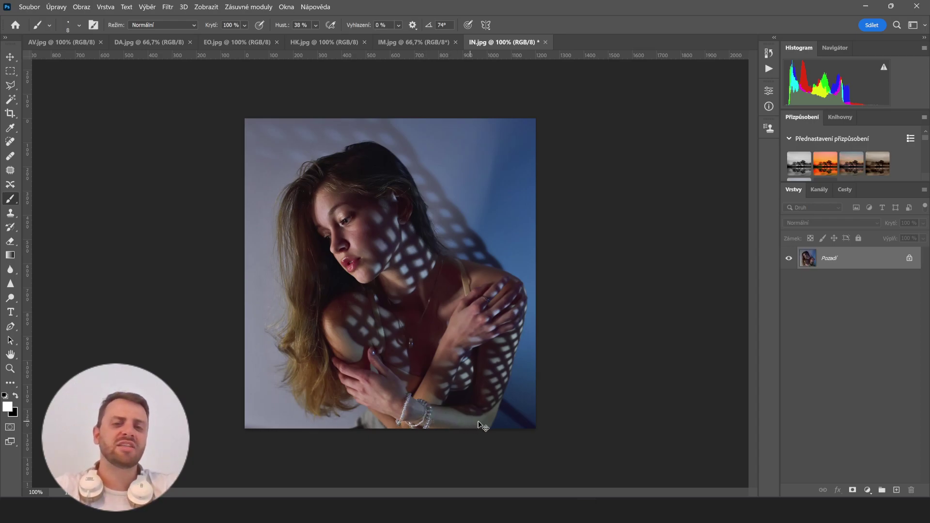
Mark the dark background line in the photo's lower right corner and circle the clothing below the hand, and undo both strokes.
{"action": "left_click_drag", "start_coordinate": [493, 395], "coordinate": [536, 428]}
{"action": "mouse_move", "coordinate": [368, 432]}
{"action": "left_mouse_down"}
{"action": "mouse_move", "coordinate": [368, 412]}
{"action": "mouse_move", "coordinate": [346, 412]}
{"action": "mouse_move", "coordinate": [391, 439]}
{"action": "mouse_move", "coordinate": [358, 416]}
{"action": "left_mouse_up"}
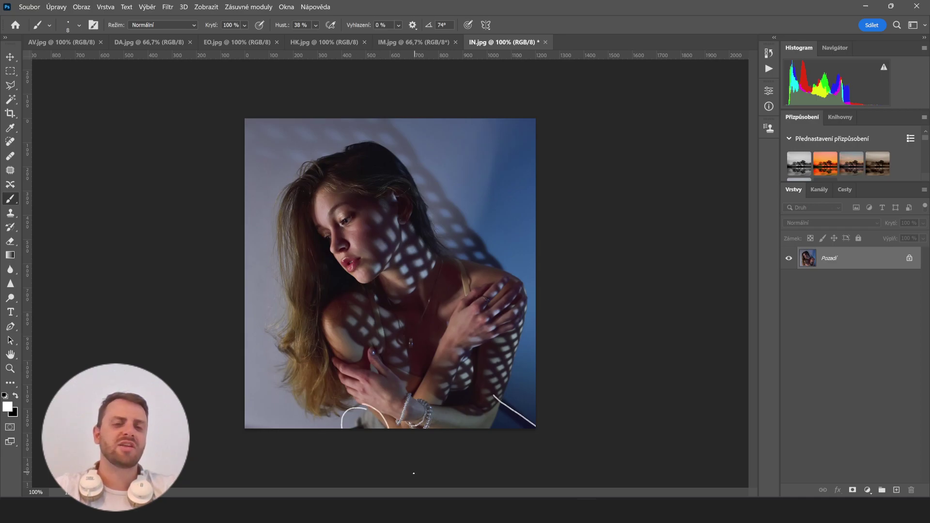
{"action": "key", "text": "ctrl+z"}
{"action": "key", "text": "ctrl+z"}
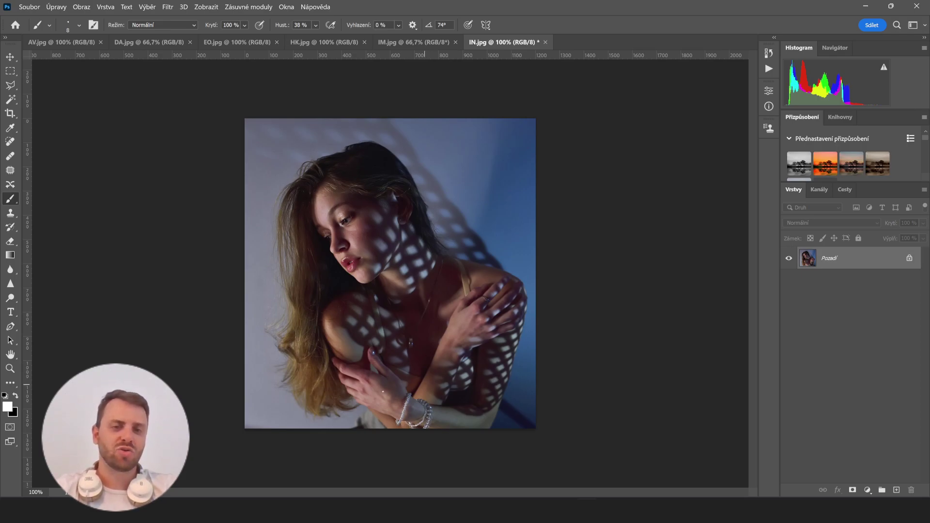
Circle the woman's thumbnail at 300% zoom with the brush, undo the mark and return to 100% zoom.
{"action": "key", "text": "ctrl+plus"}
{"action": "key", "text": "ctrl+plus"}
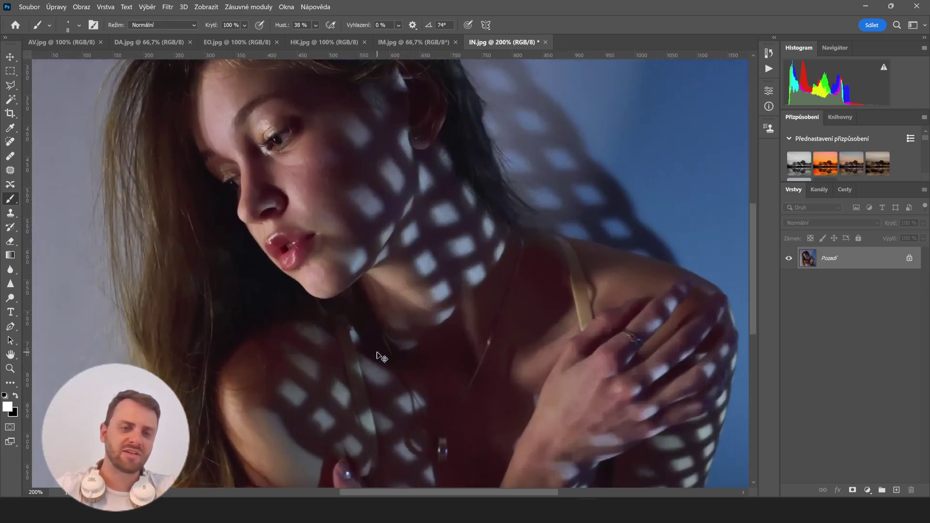
{"action": "left_click_drag", "start_coordinate": [378, 395], "coordinate": [396, 299]}
{"action": "mouse_move", "coordinate": [350, 405]}
{"action": "left_mouse_down"}
{"action": "mouse_move", "coordinate": [350, 422]}
{"action": "mouse_move", "coordinate": [353, 406]}
{"action": "left_mouse_up"}
{"action": "key", "text": "ctrl+z"}
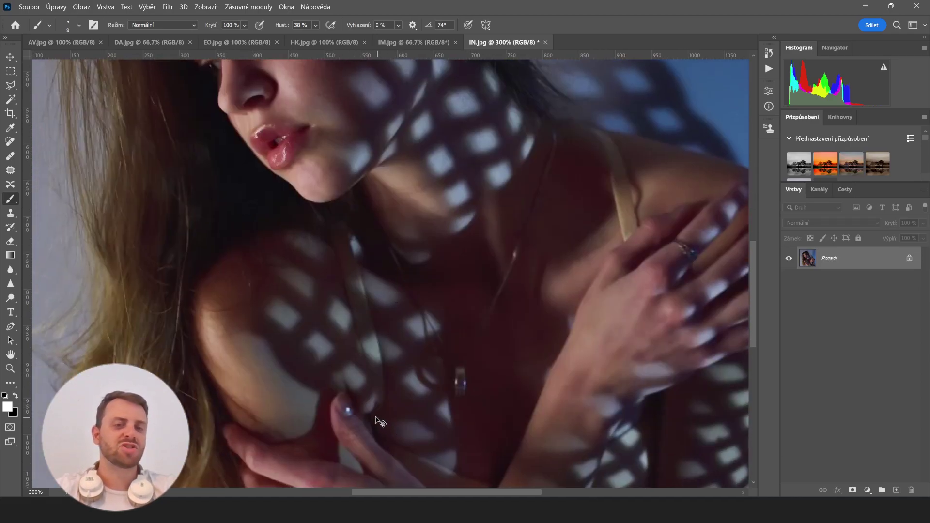
{"action": "key", "text": "ctrl+z"}
{"action": "key", "text": "ctrl+minus"}
{"action": "key", "text": "ctrl+minus"}
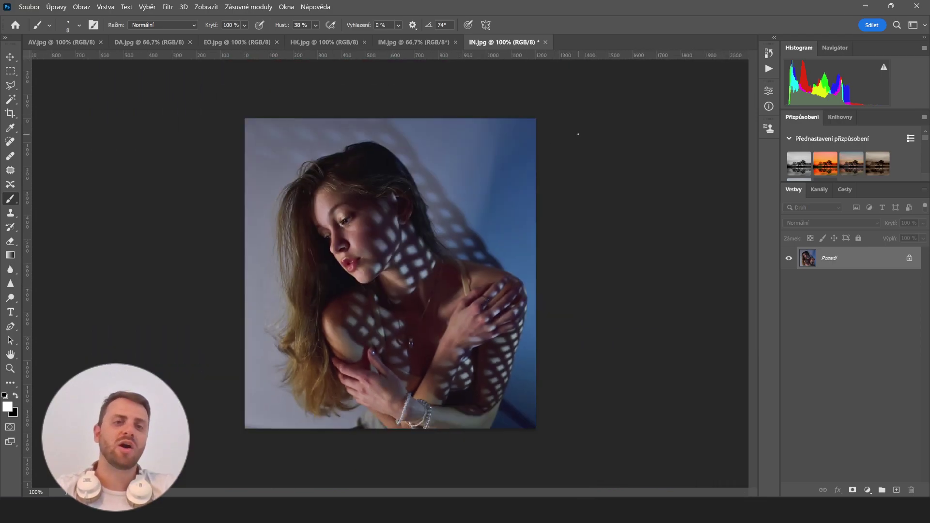
Close IN.jpg without saving the changes.
{"action": "left_click", "coordinate": [546, 43]}
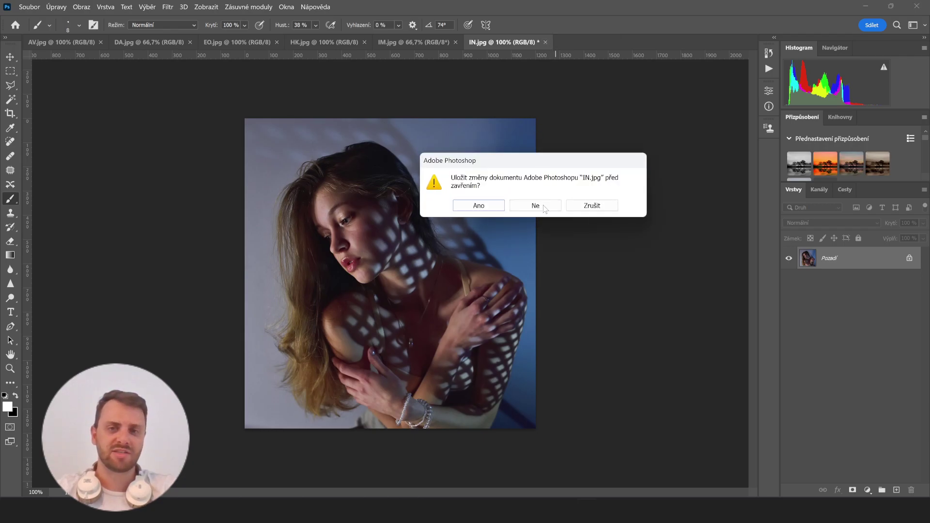
{"action": "left_click", "coordinate": [535, 205]}
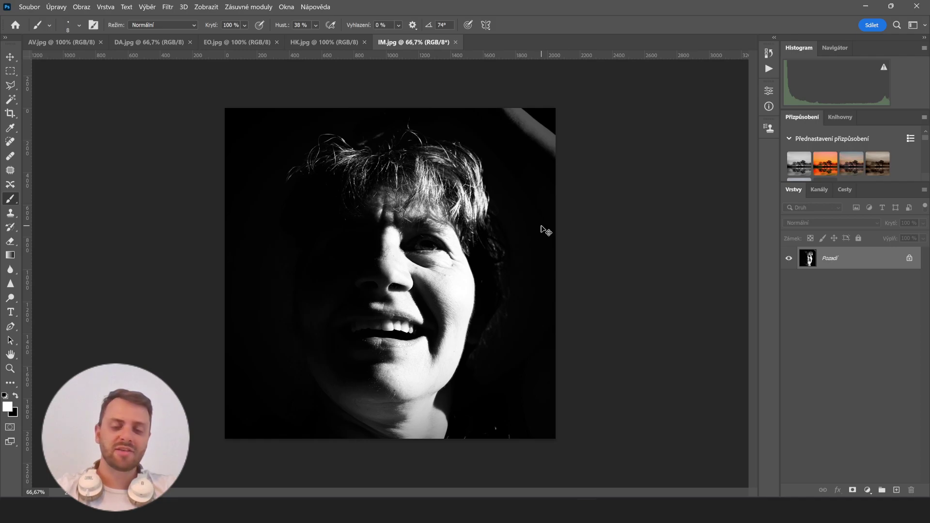
Preview a two-point brightening Curves adjustment on IM.jpg, mapping input 93 to output 116, then cancel it and refresh the histogram.
{"action": "key", "text": "ctrl+m"}
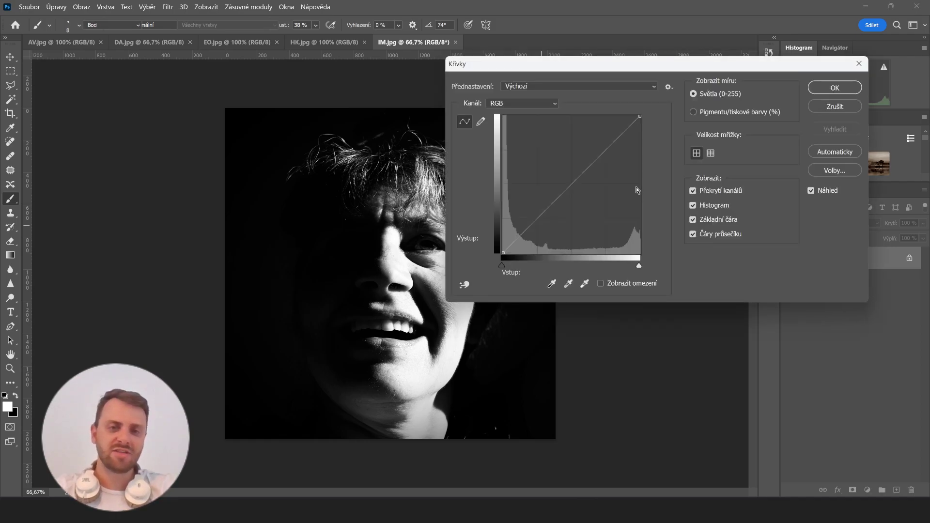
{"action": "left_click_drag", "start_coordinate": [574, 173], "coordinate": [568, 166]}
{"action": "left_click_drag", "start_coordinate": [598, 67], "coordinate": [705, 63]}
{"action": "mouse_move", "coordinate": [650, 176]}
{"action": "left_mouse_down"}
{"action": "mouse_move", "coordinate": [641, 154]}
{"action": "mouse_move", "coordinate": [660, 181]}
{"action": "mouse_move", "coordinate": [685, 154]}
{"action": "mouse_move", "coordinate": [661, 187]}
{"action": "left_mouse_up"}
{"action": "left_click", "coordinate": [680, 159]}
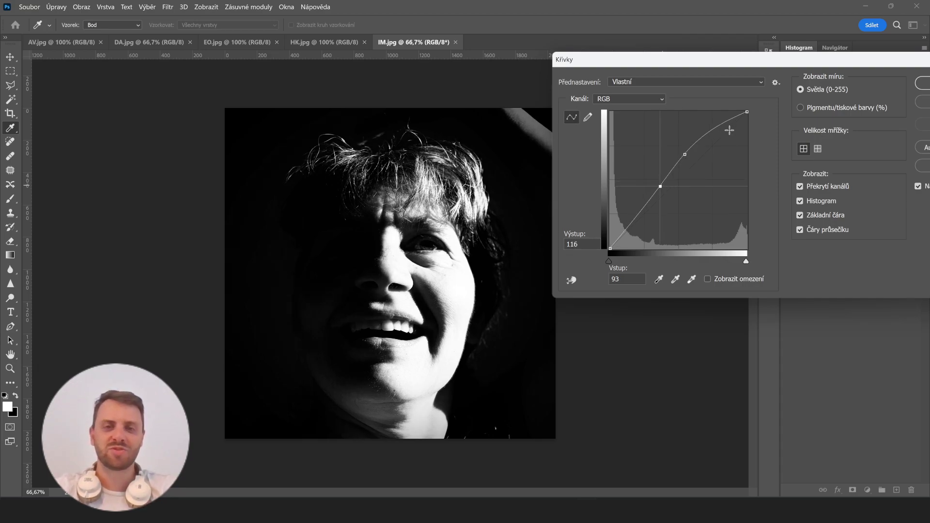
{"action": "left_click_drag", "start_coordinate": [901, 64], "coordinate": [852, 67]}
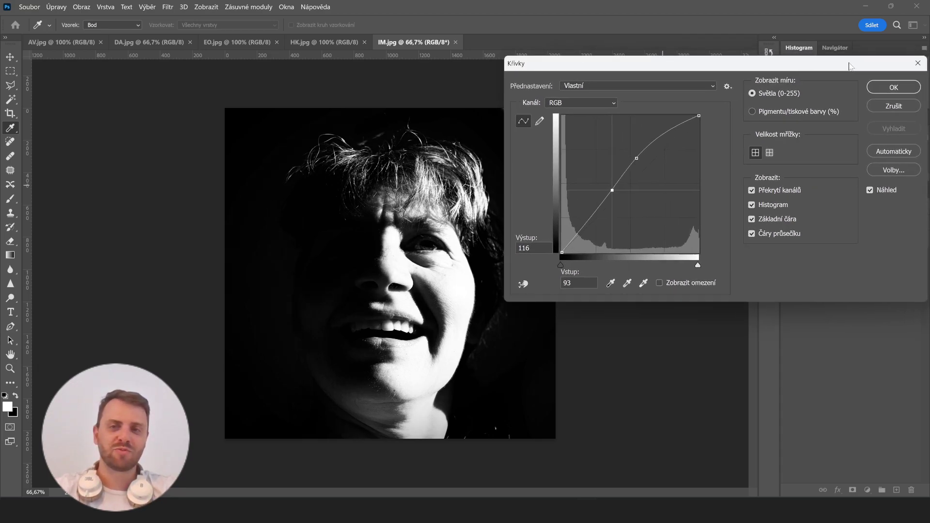
{"action": "left_click", "coordinate": [888, 104]}
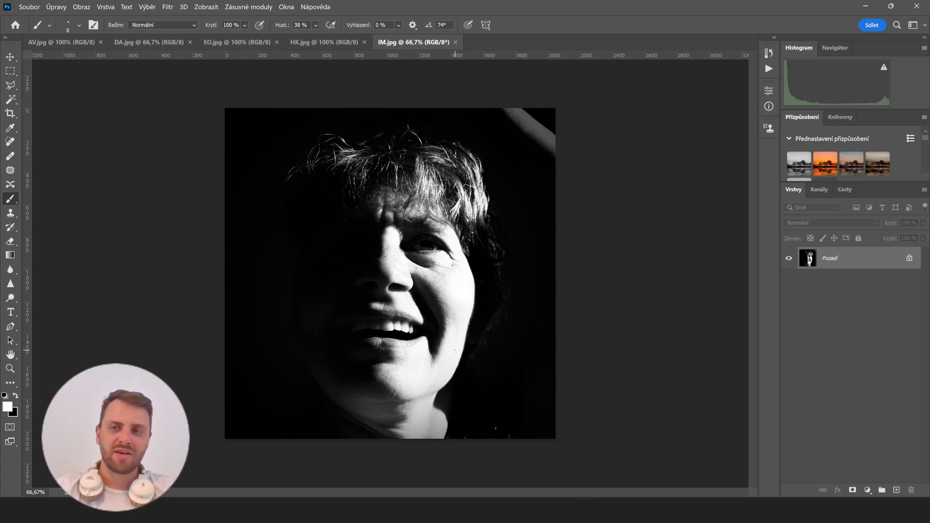
{"action": "left_click", "coordinate": [885, 68]}
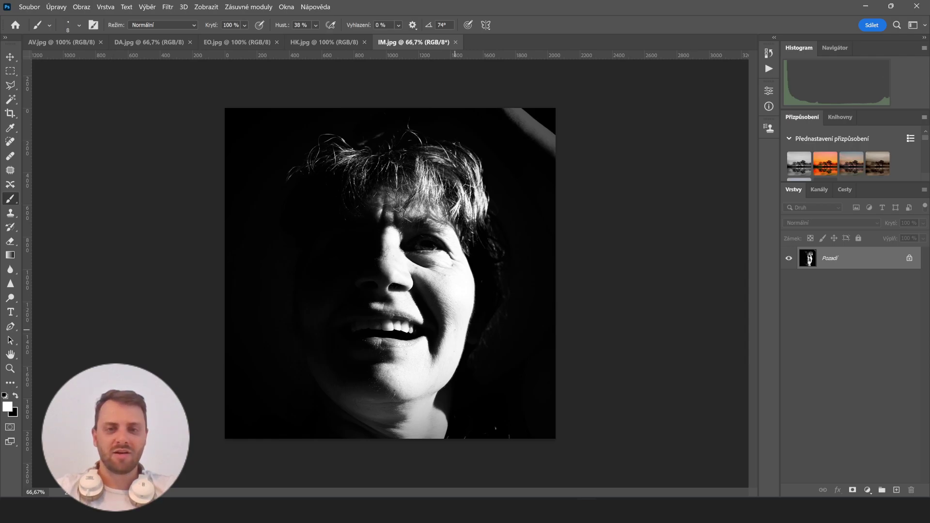
Circle the dark areas on both sides of the woman's face with the brush, and undo the marks.
{"action": "mouse_move", "coordinate": [456, 362]}
{"action": "left_mouse_down"}
{"action": "mouse_move", "coordinate": [468, 332]}
{"action": "mouse_move", "coordinate": [444, 334]}
{"action": "left_mouse_up"}
{"action": "left_click_drag", "start_coordinate": [473, 279], "coordinate": [490, 277]}
{"action": "mouse_move", "coordinate": [458, 380]}
{"action": "left_mouse_down"}
{"action": "mouse_move", "coordinate": [517, 310]}
{"action": "mouse_move", "coordinate": [491, 277]}
{"action": "left_mouse_up"}
{"action": "mouse_move", "coordinate": [340, 228]}
{"action": "left_mouse_down"}
{"action": "mouse_move", "coordinate": [287, 263]}
{"action": "mouse_move", "coordinate": [301, 353]}
{"action": "mouse_move", "coordinate": [293, 231]}
{"action": "left_mouse_up"}
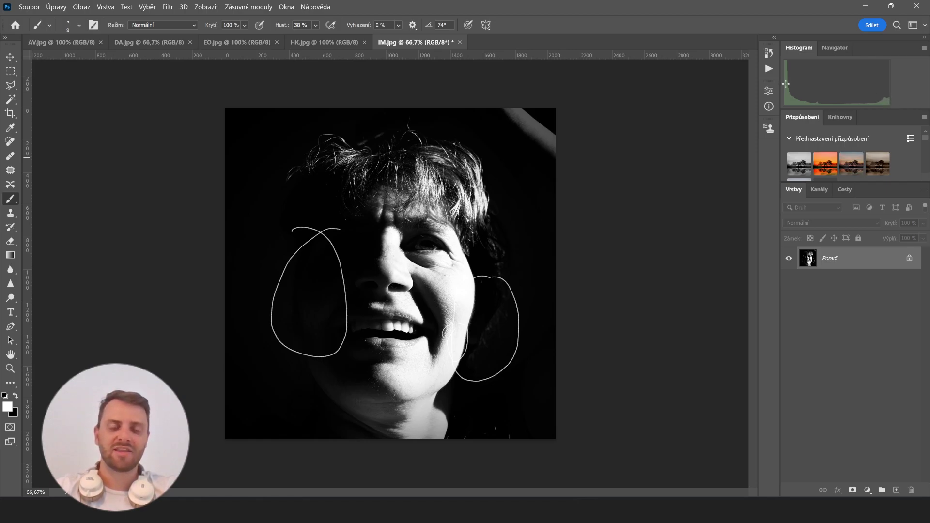
{"action": "key", "text": "ctrl+z"}
{"action": "key", "text": "ctrl+z"}
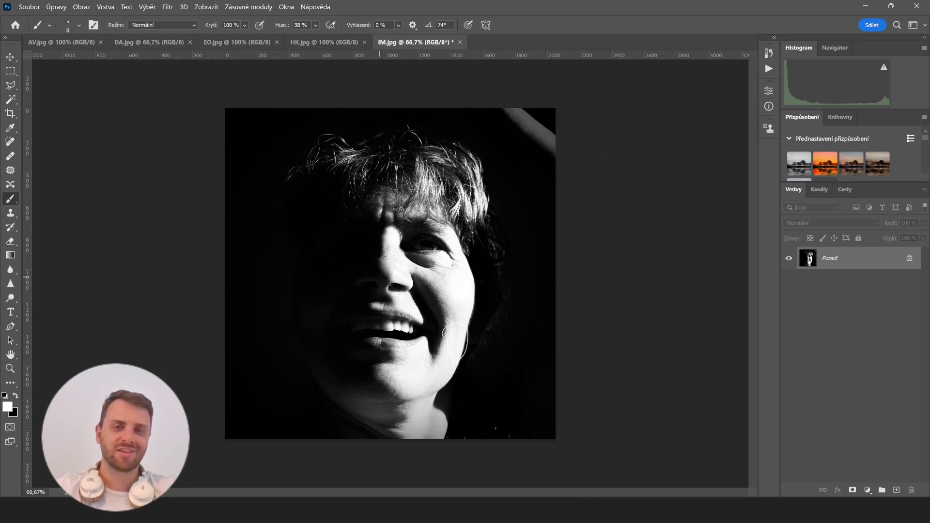
{"action": "key", "text": "ctrl+z"}
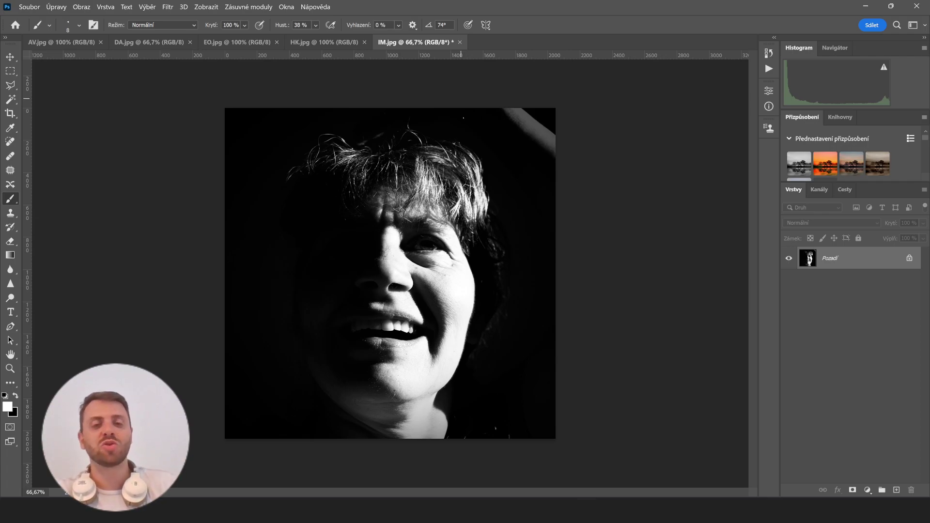
Close IM.jpg without saving the changes.
{"action": "left_click", "coordinate": [460, 41]}
{"action": "left_click", "coordinate": [537, 207]}
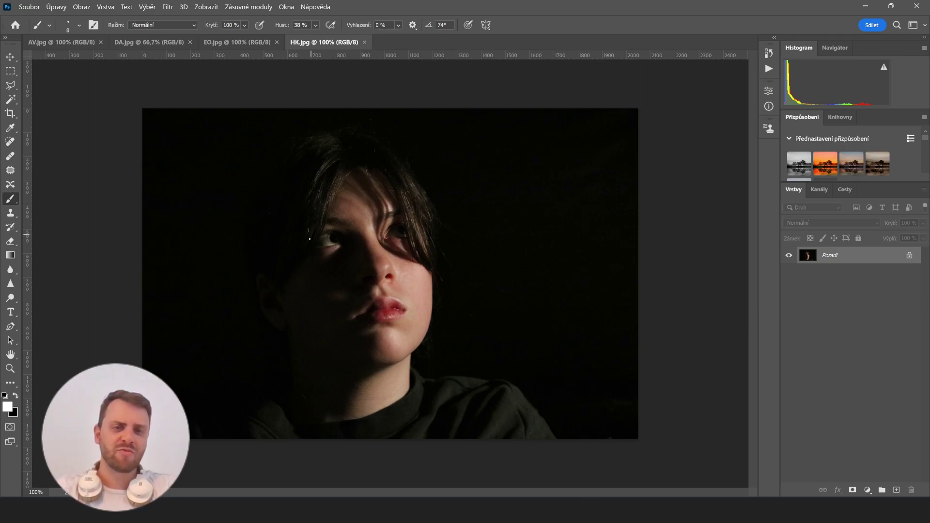
Paint a small white catchlight in each eye of the HK.jpg portrait at 300% zoom, and return to 100% zoom.
{"action": "key", "text": "ctrl+plus"}
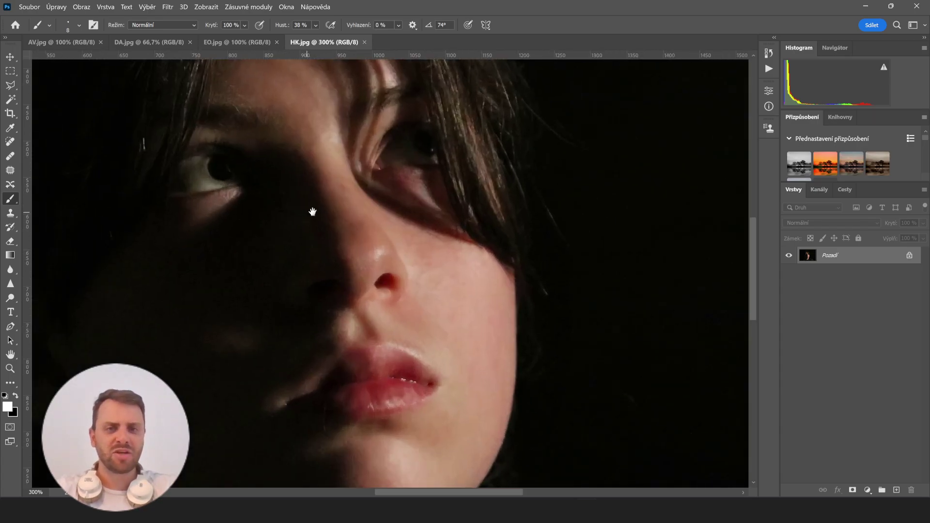
{"action": "key", "text": "ctrl+plus"}
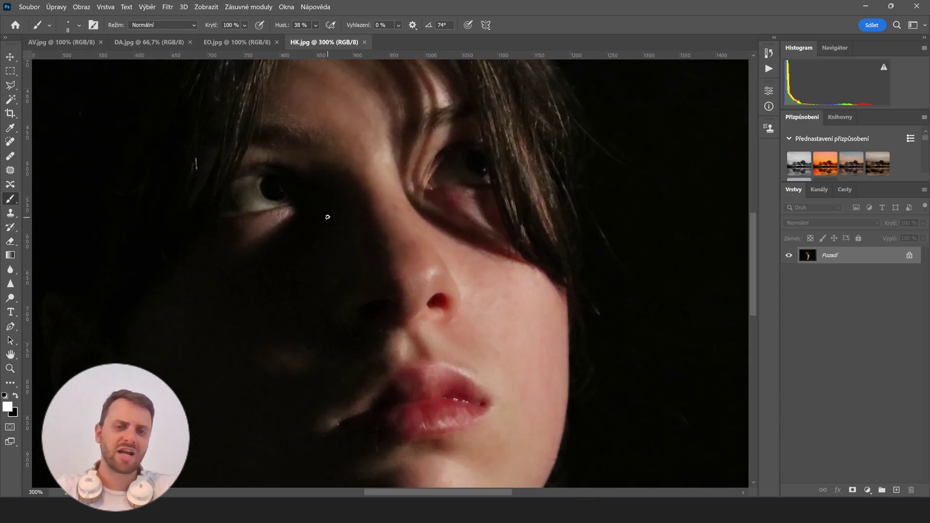
{"action": "left_click", "coordinate": [279, 193]}
{"action": "left_click", "coordinate": [485, 169]}
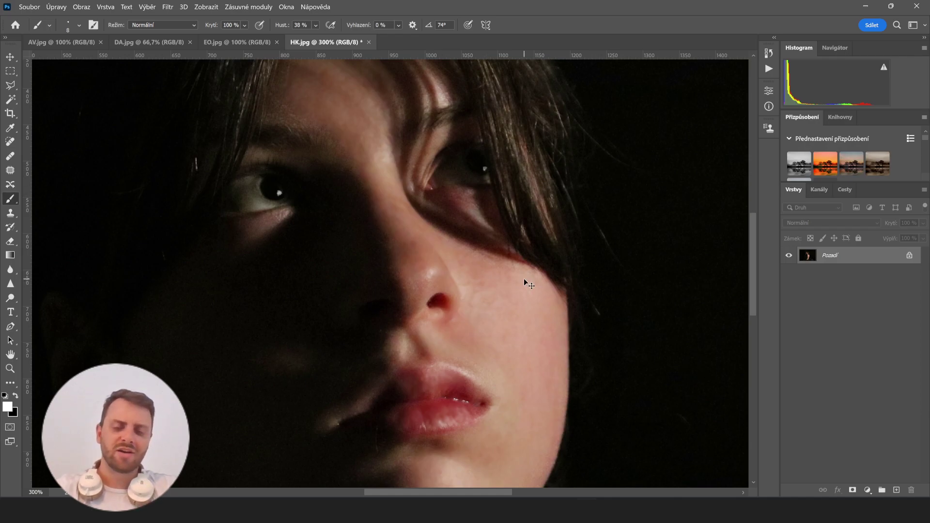
{"action": "key", "text": "ctrl+minus"}
{"action": "key", "text": "ctrl+minus"}
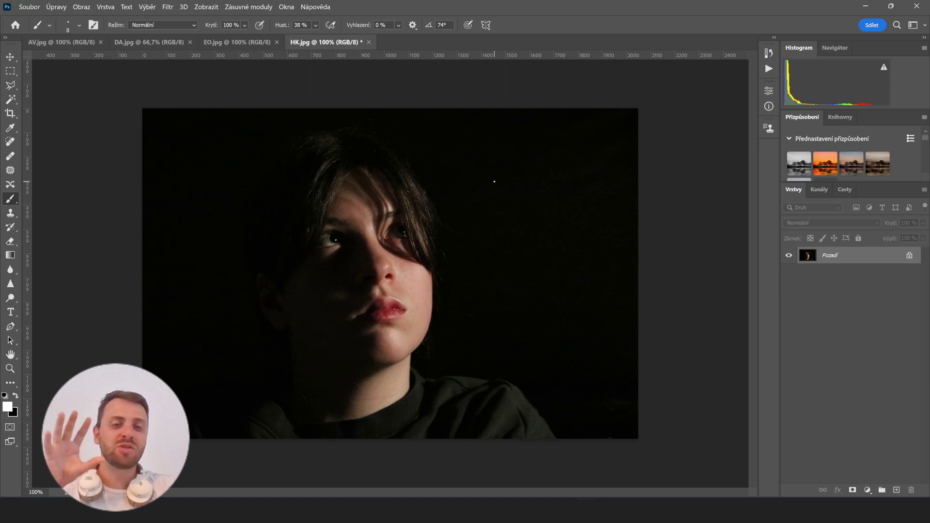
Mark the area around the eye on the shadowed side with a brush stroke, undo it, and close HK.jpg without saving.
{"action": "mouse_move", "coordinate": [315, 224]}
{"action": "left_mouse_down"}
{"action": "mouse_move", "coordinate": [328, 337]}
{"action": "mouse_move", "coordinate": [378, 248]}
{"action": "left_mouse_up"}
{"action": "key", "text": "ctrl+z"}
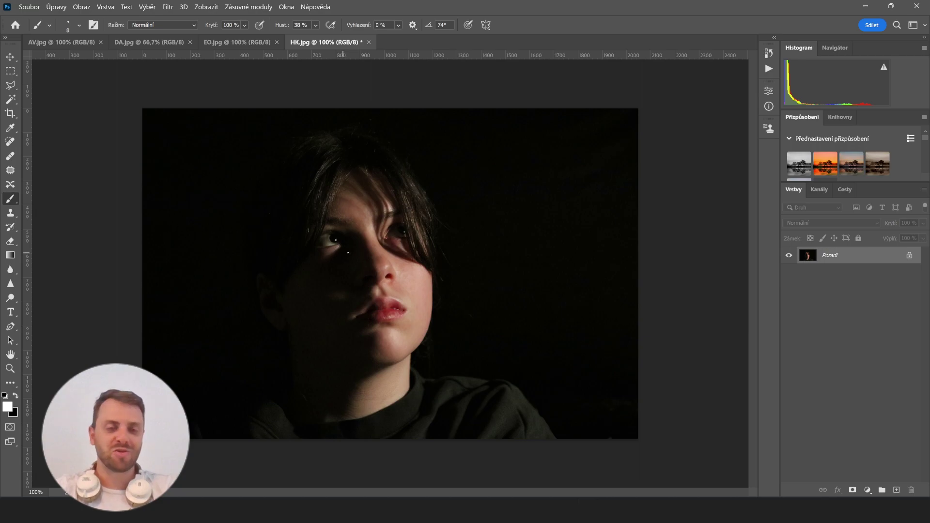
{"action": "left_click", "coordinate": [371, 42]}
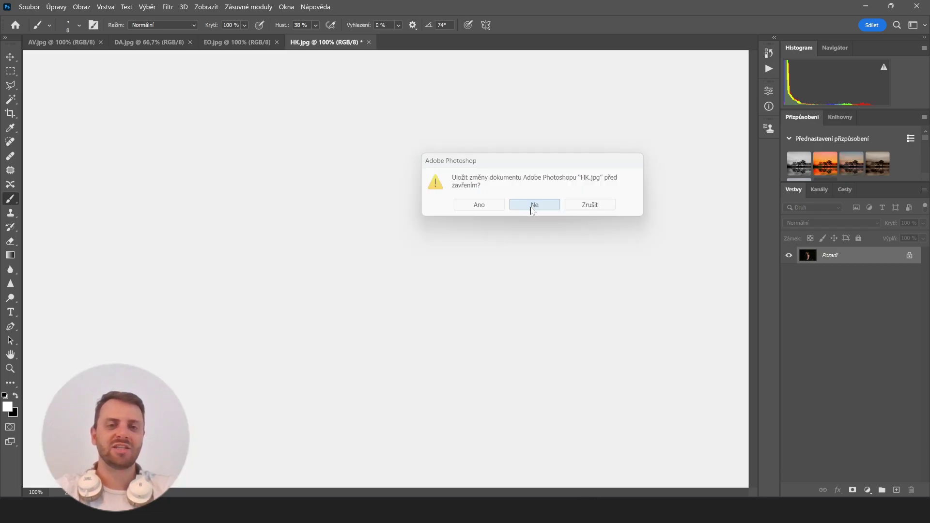
{"action": "left_click", "coordinate": [534, 205]}
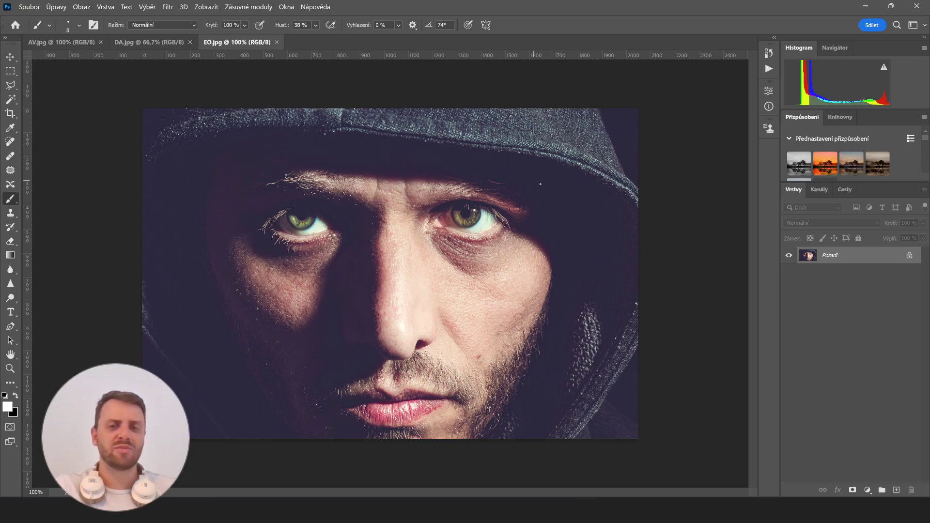
Trace the inner edge of the man's hood in EO.jpg with four separate white brush strokes.
{"action": "left_click_drag", "start_coordinate": [232, 124], "coordinate": [160, 184]}
{"action": "left_click_drag", "start_coordinate": [328, 131], "coordinate": [610, 223]}
{"action": "left_click_drag", "start_coordinate": [638, 296], "coordinate": [570, 408]}
{"action": "left_click_drag", "start_coordinate": [148, 328], "coordinate": [237, 438]}
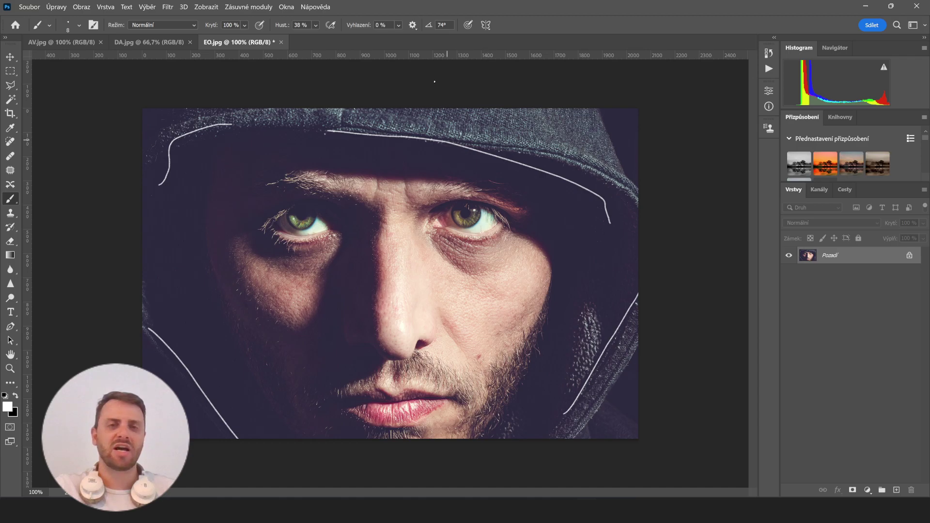
Close EO.jpg without saving the changes.
{"action": "left_click", "coordinate": [281, 42]}
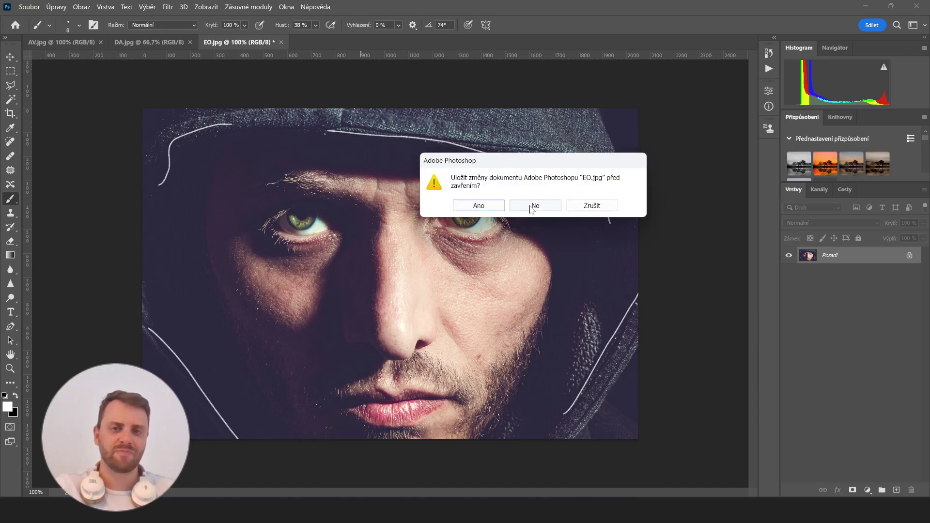
{"action": "left_click", "coordinate": [527, 208]}
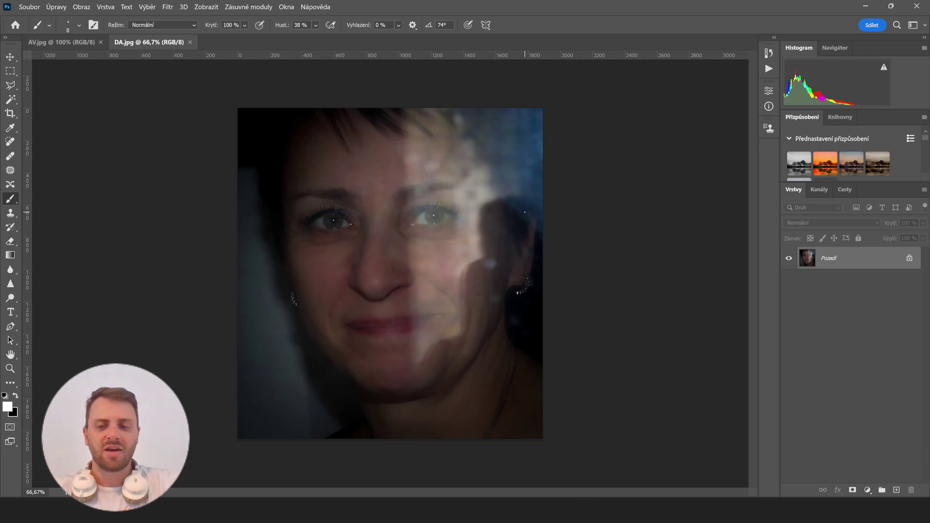
Examine the woman's eyes in DA.jpg at up to 300% zoom, return to the 66.7% view, and close the photo.
{"action": "key", "text": "ctrl+plus"}
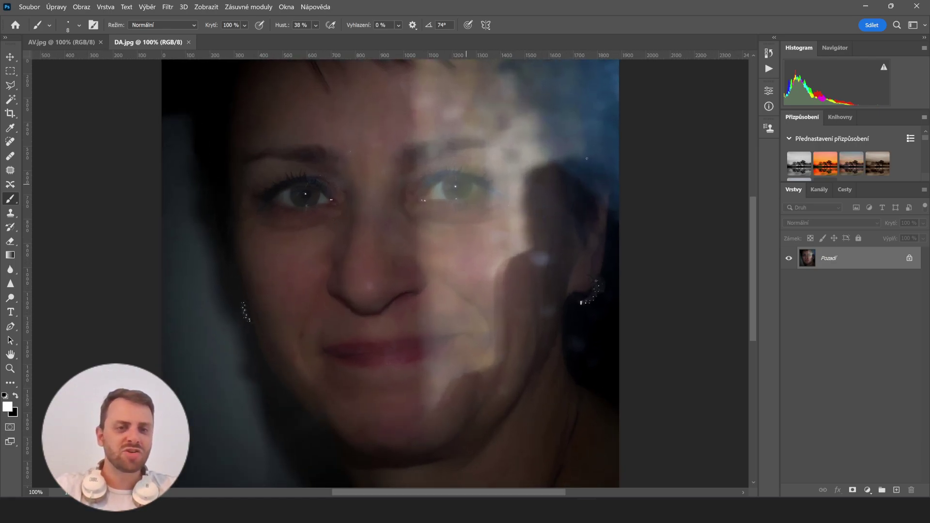
{"action": "key", "text": "ctrl+plus"}
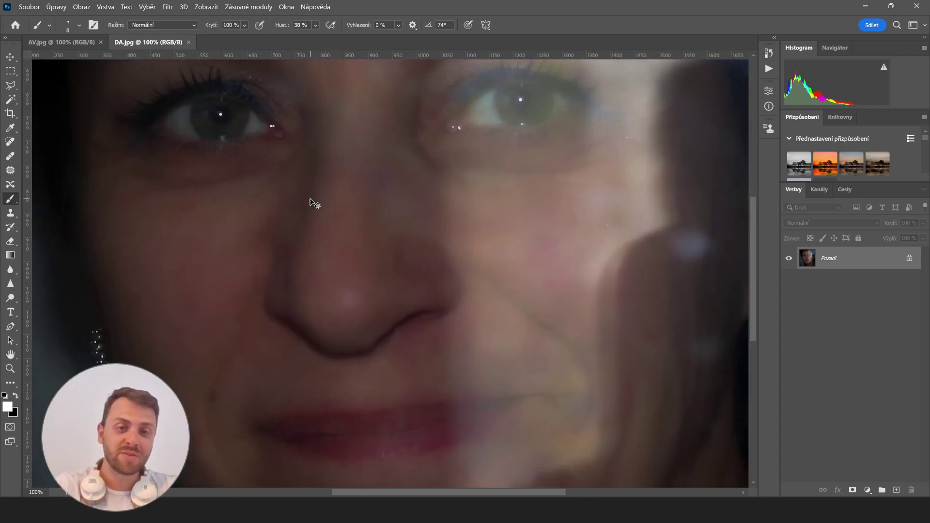
{"action": "key", "text": "ctrl+plus"}
{"action": "left_click_drag", "start_coordinate": [250, 133], "coordinate": [429, 320]}
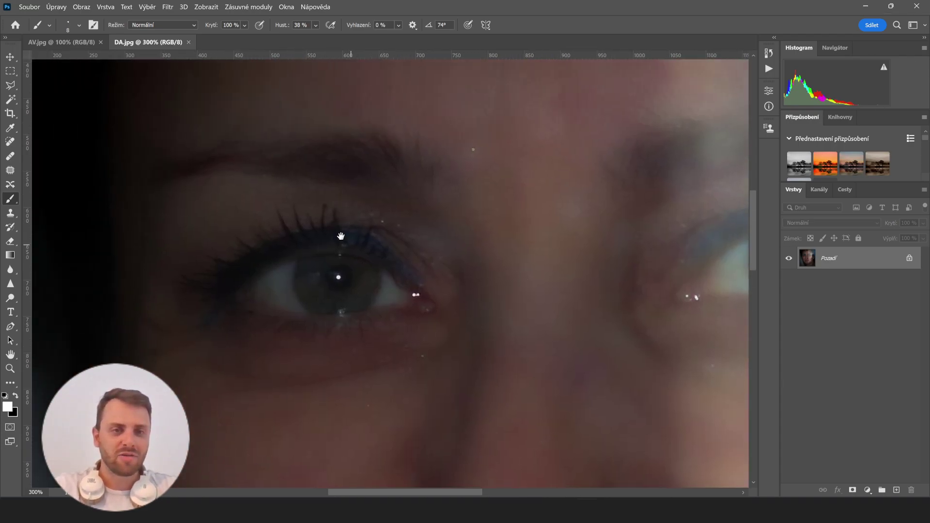
{"action": "key", "text": "ctrl+minus"}
{"action": "key", "text": "ctrl+minus"}
{"action": "key", "text": "ctrl+minus"}
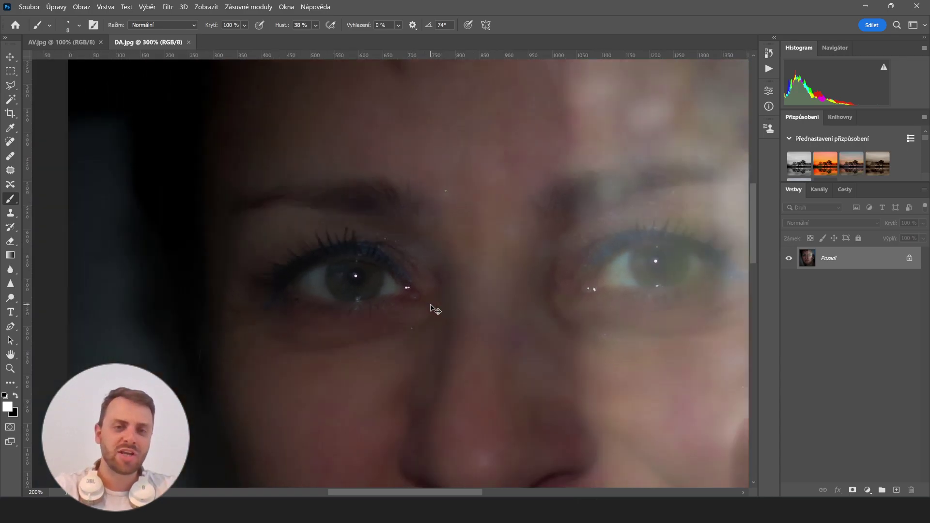
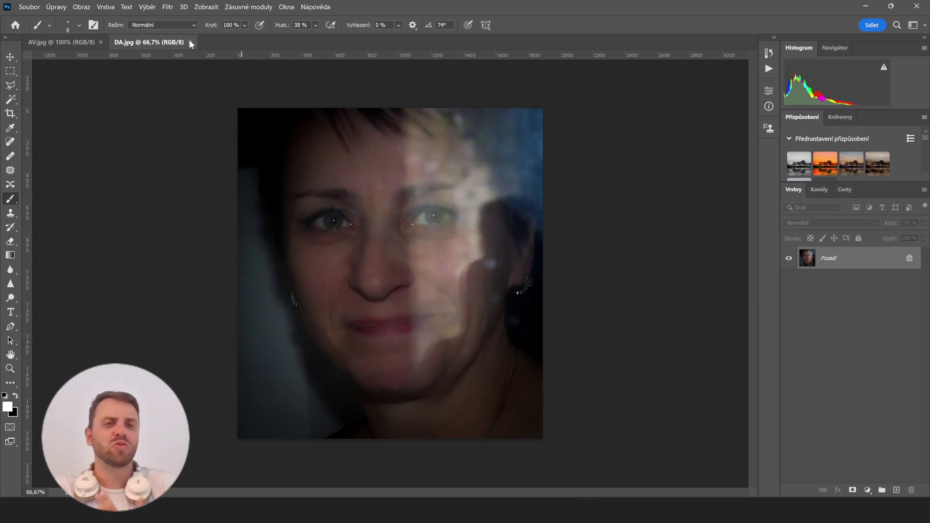
{"action": "left_click", "coordinate": [190, 43]}
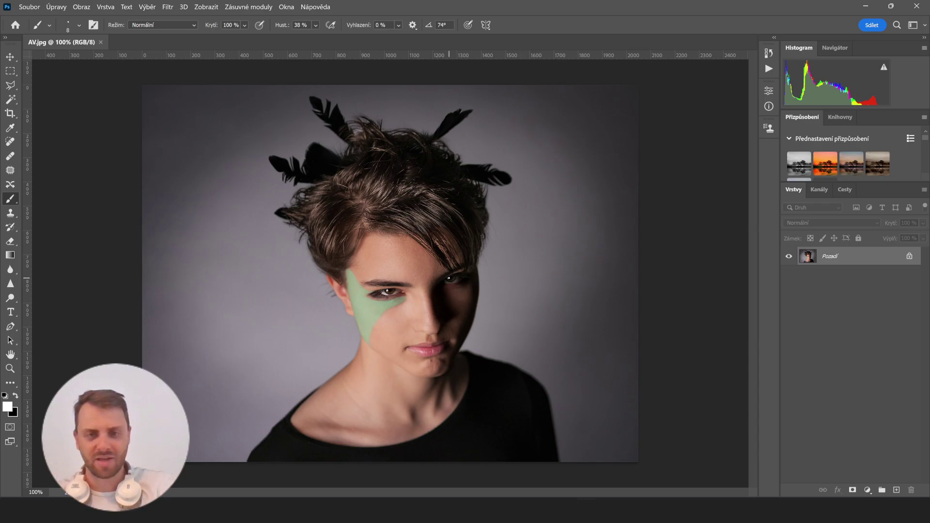
Examine the lit and shadowed eyes in AV.jpg at 400% and 300% zoom, and return to 100% zoom.
{"action": "key", "text": "ctrl+plus"}
{"action": "key", "text": "ctrl+plus"}
{"action": "key", "text": "ctrl+plus"}
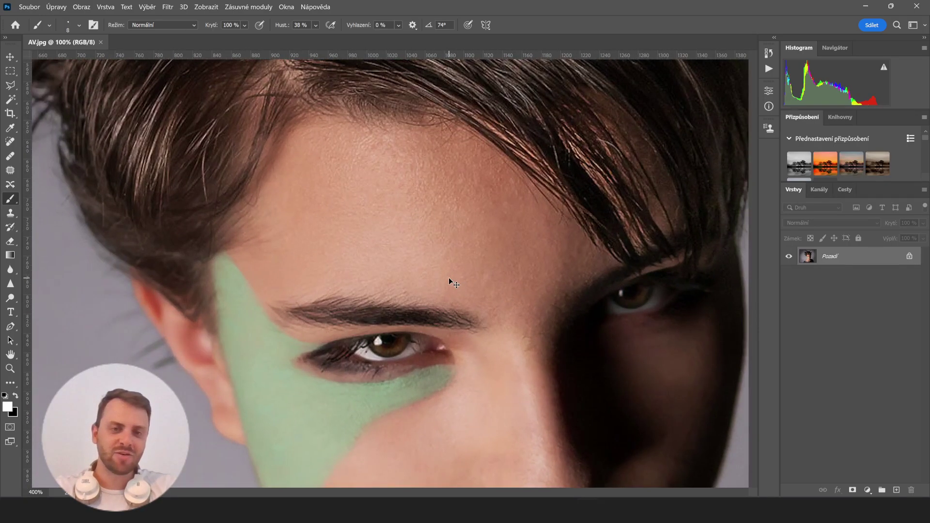
{"action": "left_click_drag", "start_coordinate": [544, 275], "coordinate": [485, 229]}
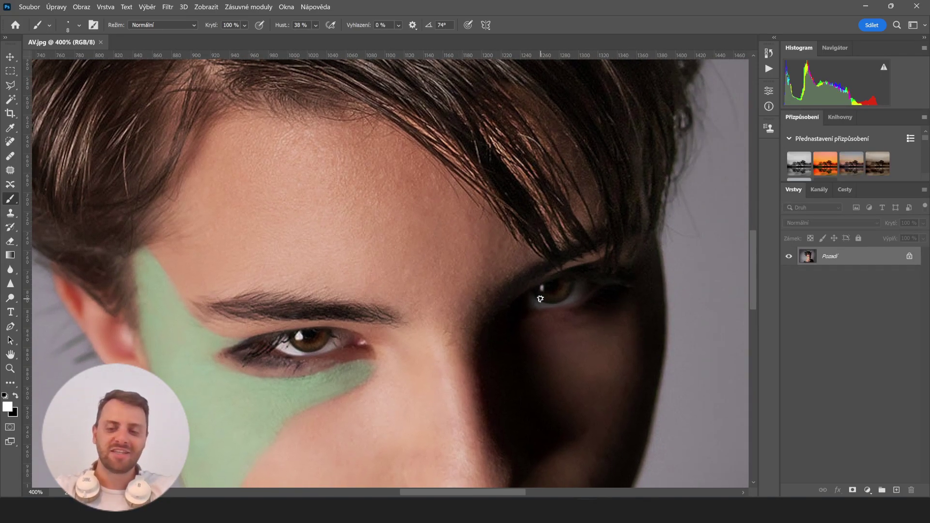
{"action": "scroll", "coordinate": [545, 304], "scroll_direction": "down", "scroll_amount": 1}
{"action": "scroll", "coordinate": [543, 301], "scroll_direction": "down", "scroll_amount": 8}
{"action": "scroll", "coordinate": [541, 299], "scroll_direction": "up", "scroll_amount": 3}
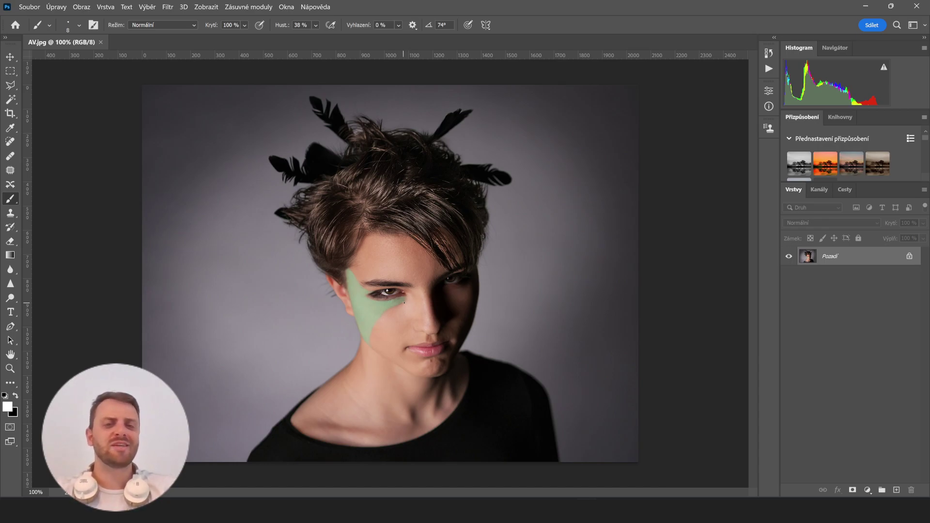
{"action": "key", "text": "ctrl+plus"}
{"action": "key", "text": "ctrl+plus"}
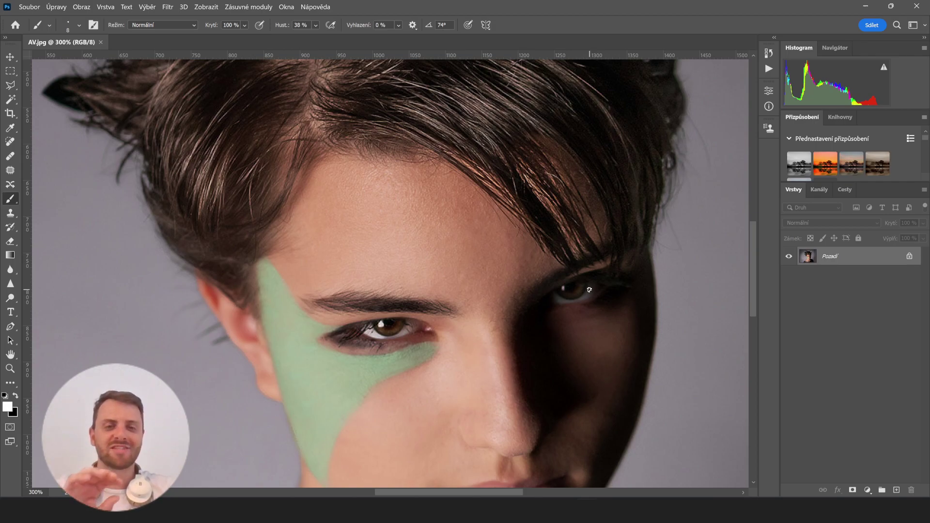
{"action": "key", "text": "ctrl+minus"}
{"action": "key", "text": "ctrl+minus"}
{"action": "key", "text": "ctrl+minus"}
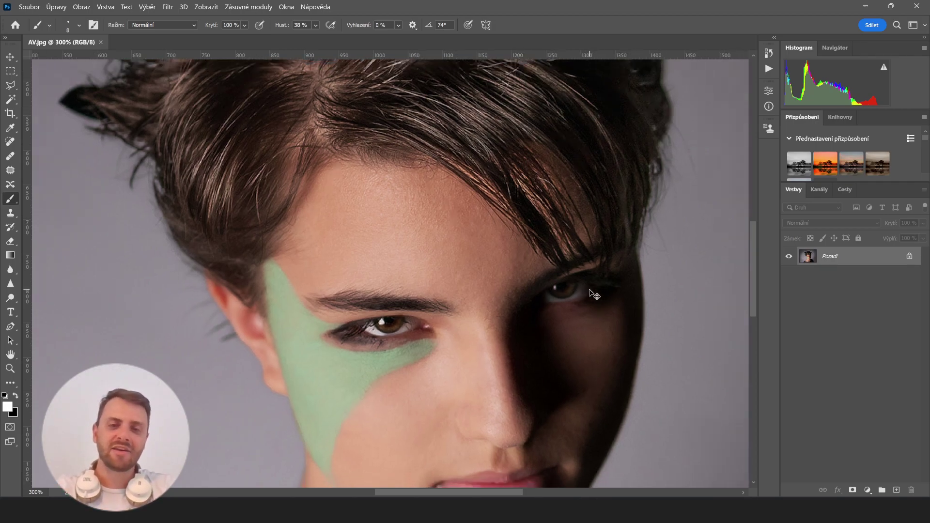
{"action": "key", "text": "ctrl+plus"}
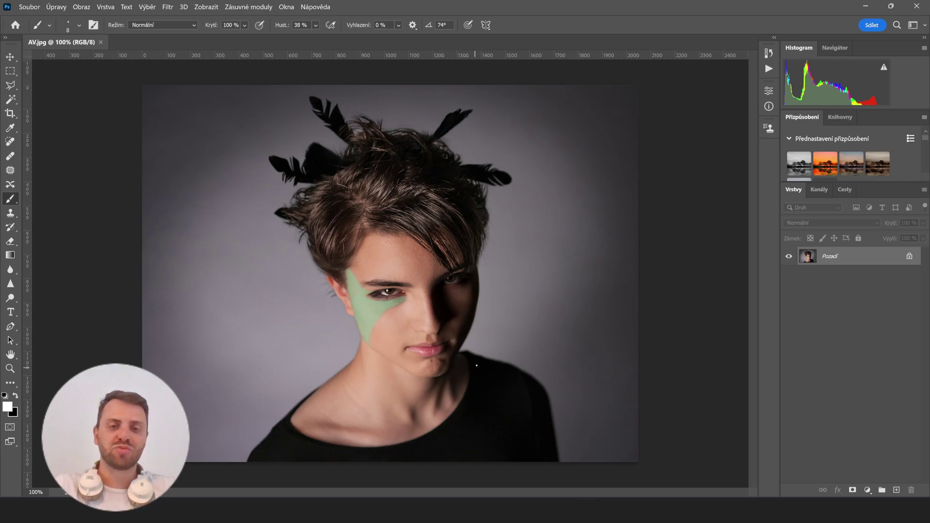
Mark the nose shadow and the edge of the shadowed cheek with two brush strokes, and undo both.
{"action": "mouse_move", "coordinate": [445, 283]}
{"action": "left_mouse_down"}
{"action": "mouse_move", "coordinate": [462, 319]}
{"action": "mouse_move", "coordinate": [431, 332]}
{"action": "left_mouse_up"}
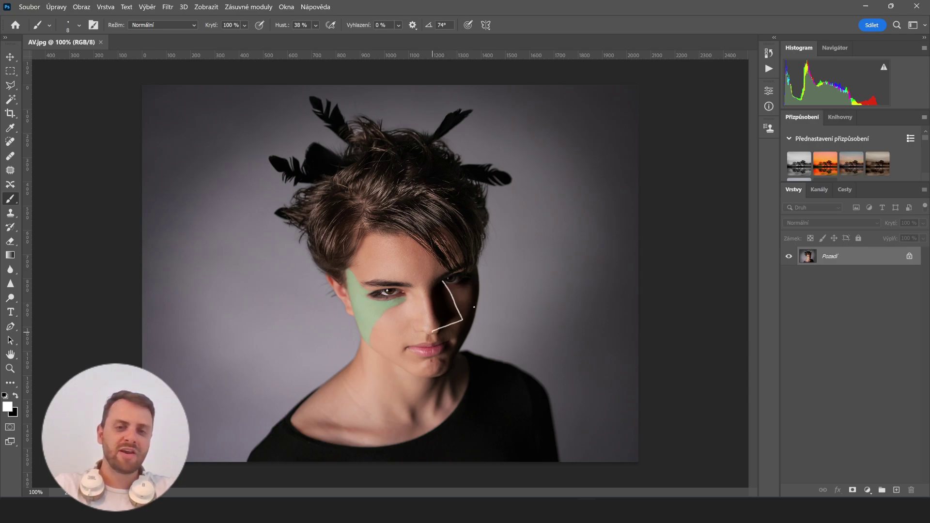
{"action": "left_click_drag", "start_coordinate": [475, 282], "coordinate": [462, 348]}
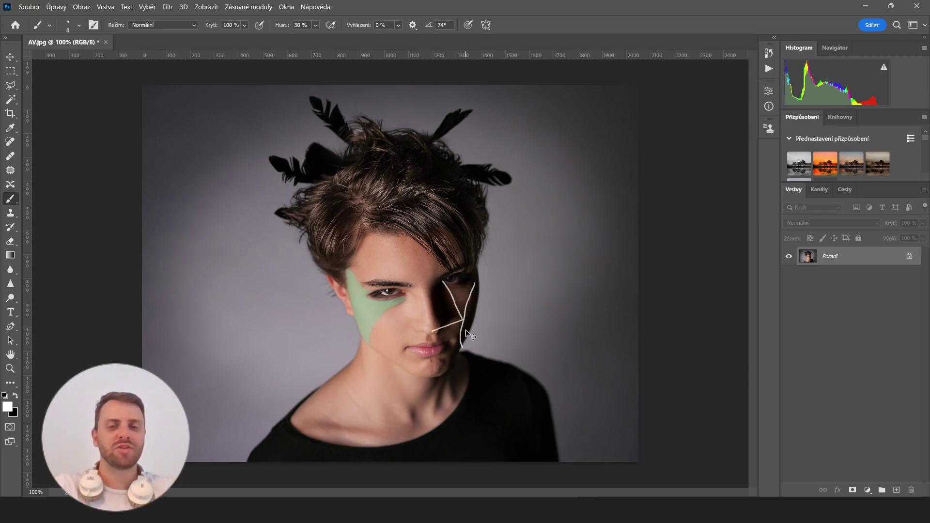
{"action": "key", "text": "ctrl+z"}
{"action": "key", "text": "ctrl+z"}
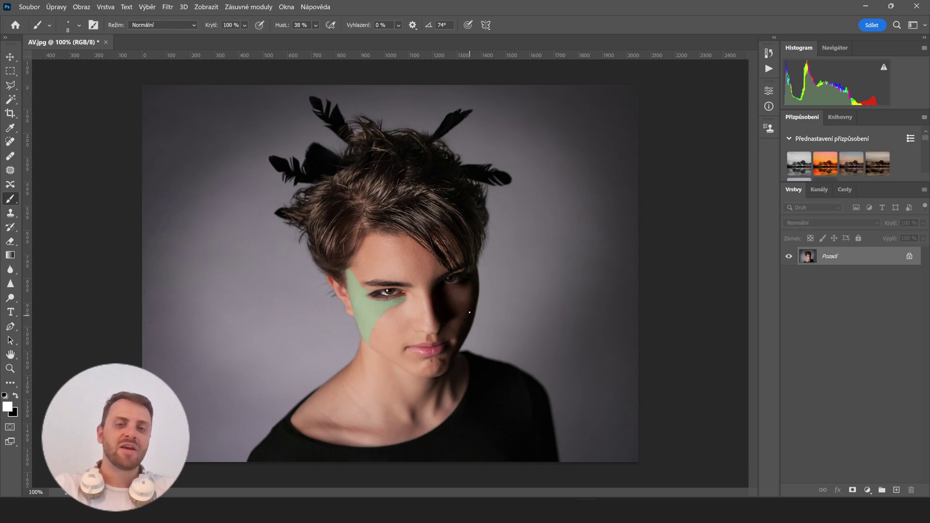
Outline the shadow beside the nose with the brush, undoing the surplus strokes on the shadowed cheek.
{"action": "mouse_move", "coordinate": [440, 274]}
{"action": "left_mouse_down"}
{"action": "mouse_move", "coordinate": [461, 313]}
{"action": "mouse_move", "coordinate": [469, 282]}
{"action": "mouse_move", "coordinate": [439, 271]}
{"action": "mouse_move", "coordinate": [459, 348]}
{"action": "mouse_move", "coordinate": [441, 281]}
{"action": "mouse_move", "coordinate": [430, 296]}
{"action": "mouse_move", "coordinate": [438, 330]}
{"action": "left_mouse_up"}
{"action": "key", "text": "ctrl+z"}
{"action": "key", "text": "ctrl+z"}
{"action": "mouse_move", "coordinate": [469, 280]}
{"action": "left_mouse_down"}
{"action": "mouse_move", "coordinate": [470, 312]}
{"action": "mouse_move", "coordinate": [454, 357]}
{"action": "mouse_move", "coordinate": [476, 312]}
{"action": "mouse_move", "coordinate": [475, 284]}
{"action": "mouse_move", "coordinate": [456, 309]}
{"action": "mouse_move", "coordinate": [455, 317]}
{"action": "mouse_move", "coordinate": [466, 307]}
{"action": "mouse_move", "coordinate": [460, 327]}
{"action": "left_mouse_up"}
{"action": "key", "text": "ctrl+z"}
{"action": "key", "text": "ctrl+z"}
{"action": "key", "text": "ctrl+z"}
{"action": "key", "text": "ctrl+z"}
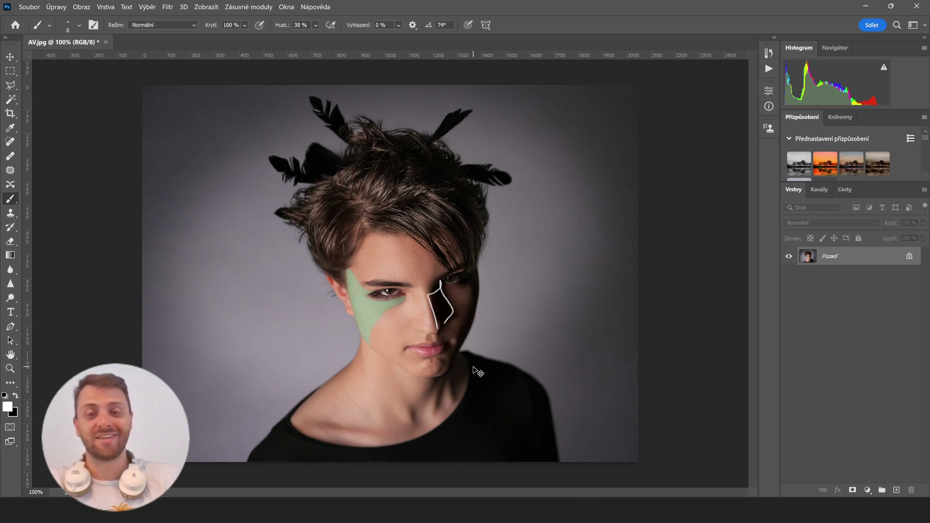